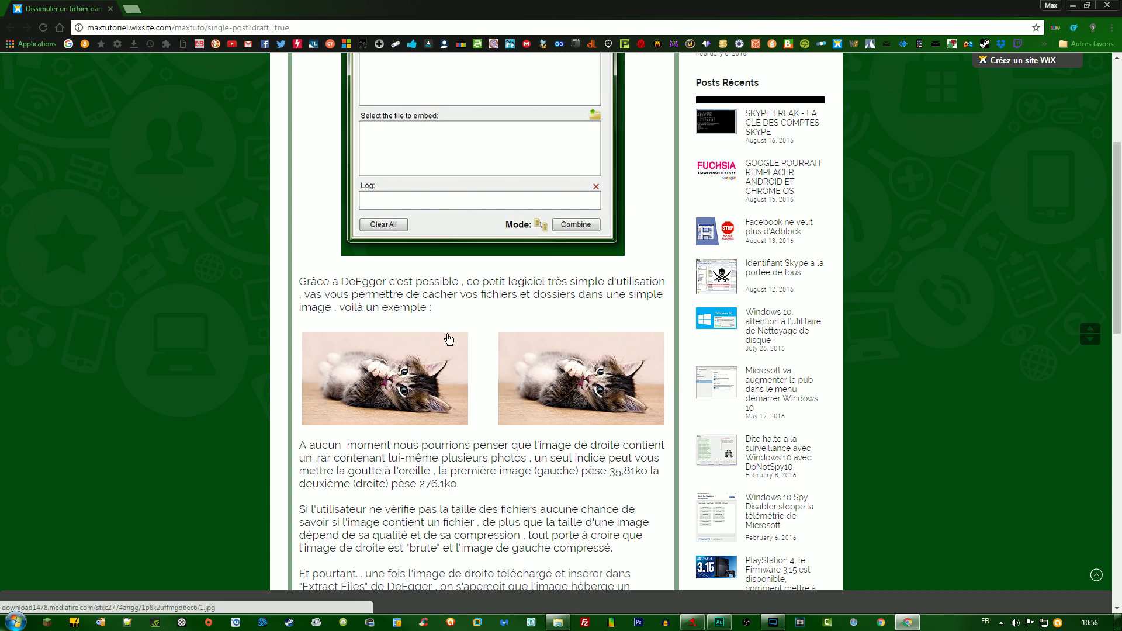
- Minimize the browser, open 1.jpg and 2.jpg from the desktop, and arrange the two viewer windows side by side
{"action": "scroll", "coordinate": [440, 380], "scroll_direction": "down", "scroll_amount": 1}
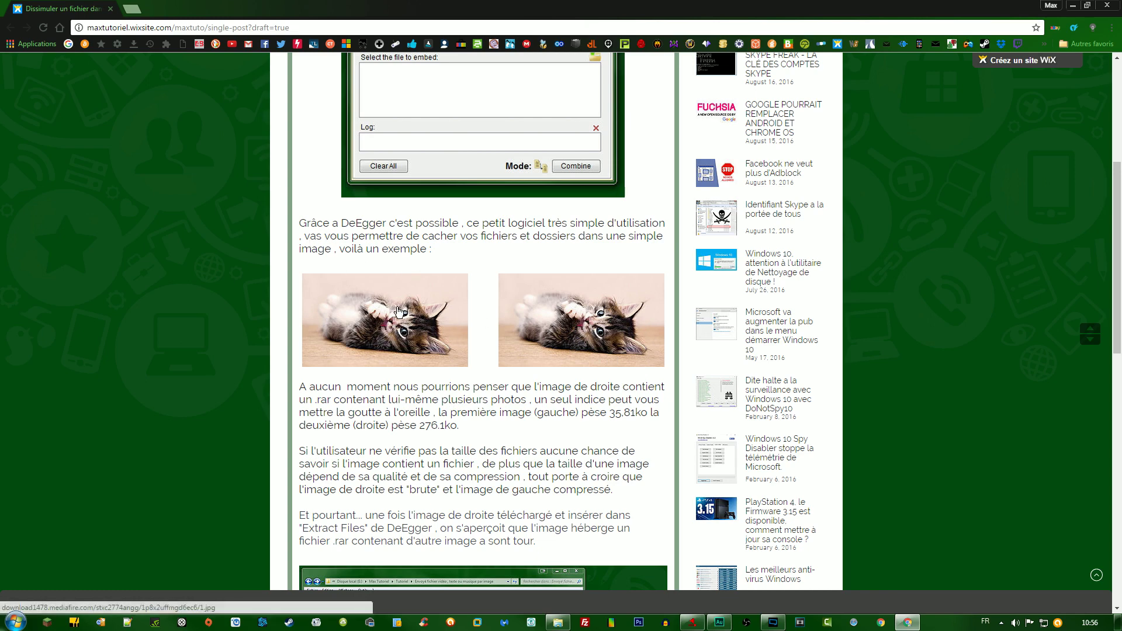
{"action": "left_click", "coordinate": [1074, 7]}
{"action": "left_click_drag", "start_coordinate": [430, 246], "coordinate": [359, 303]}
{"action": "left_click", "coordinate": [256, 271]}
{"action": "double_click", "coordinate": [255, 268]}
{"action": "double_click", "coordinate": [309, 268]}
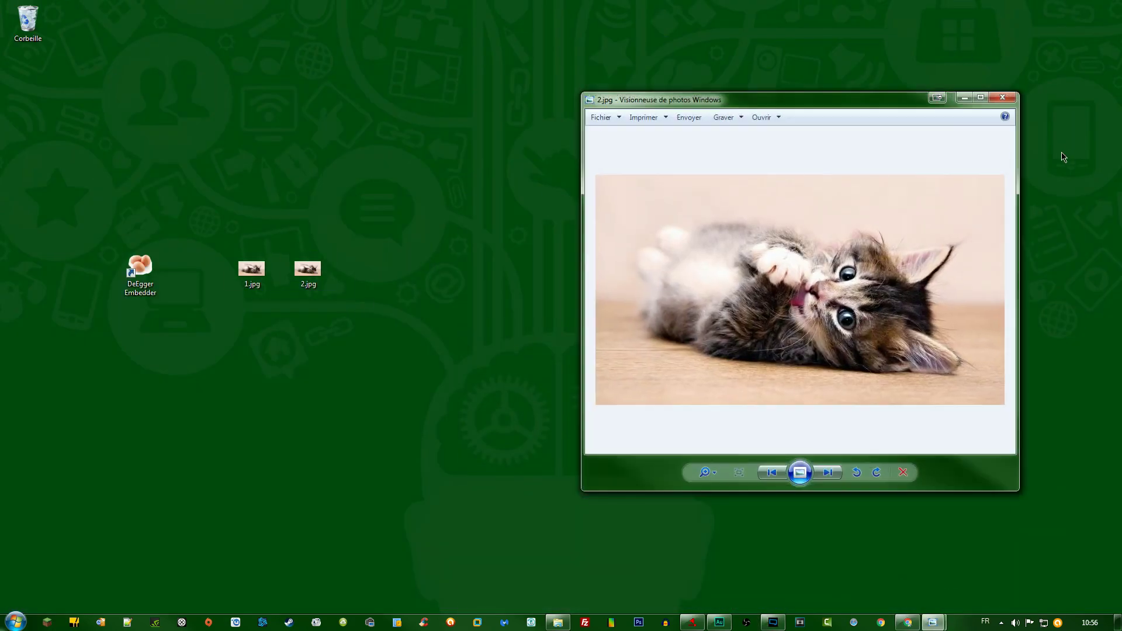
{"action": "left_click_drag", "start_coordinate": [862, 110], "coordinate": [335, 128]}
{"action": "left_click_drag", "start_coordinate": [714, 188], "coordinate": [650, 130]}
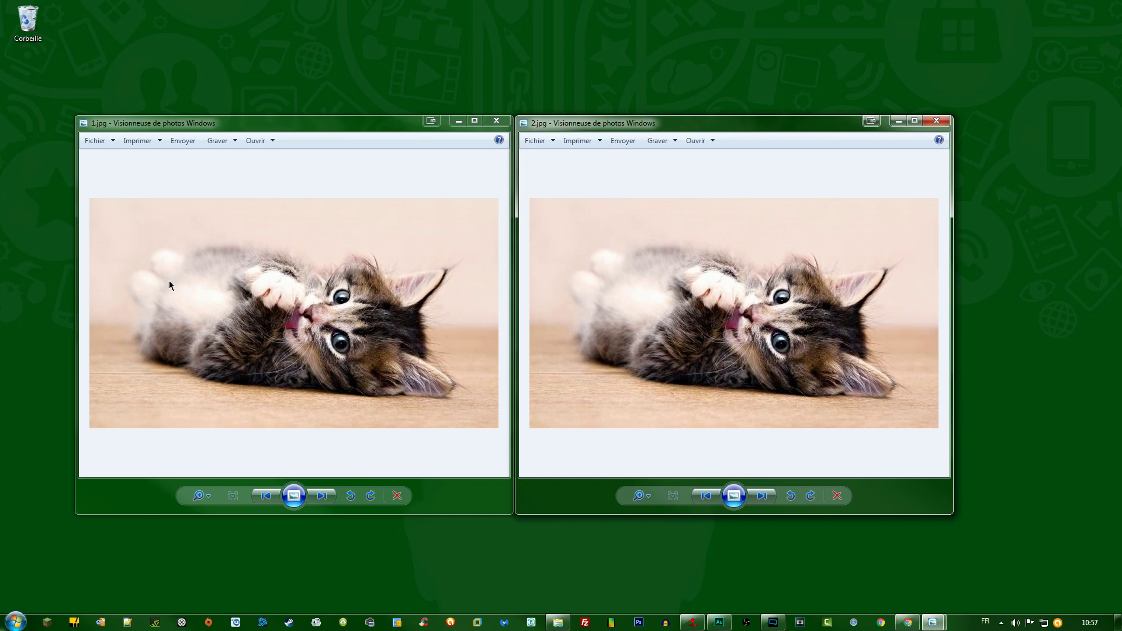
- Magnify the kitten's face in both 1.jpg and 2.jpg to compare image quality, closing both viewers when finished
{"action": "left_click", "coordinate": [436, 285]}
{"action": "scroll", "coordinate": [341, 327], "scroll_direction": "up", "scroll_amount": 5}
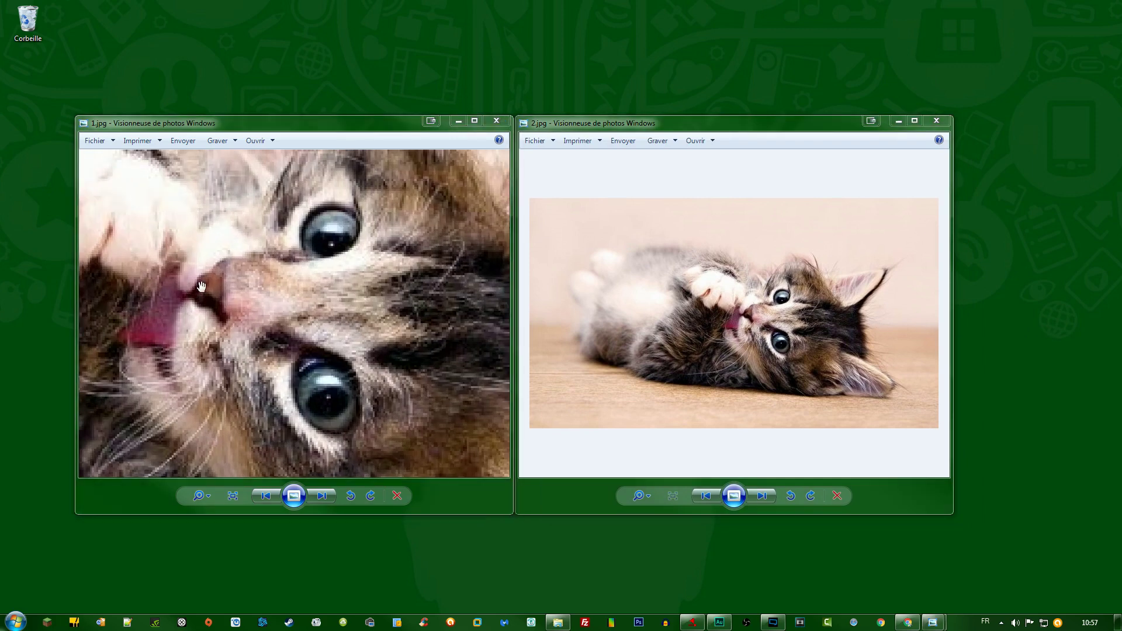
{"action": "left_click", "coordinate": [794, 314]}
{"action": "scroll", "coordinate": [783, 316], "scroll_direction": "up", "scroll_amount": 5}
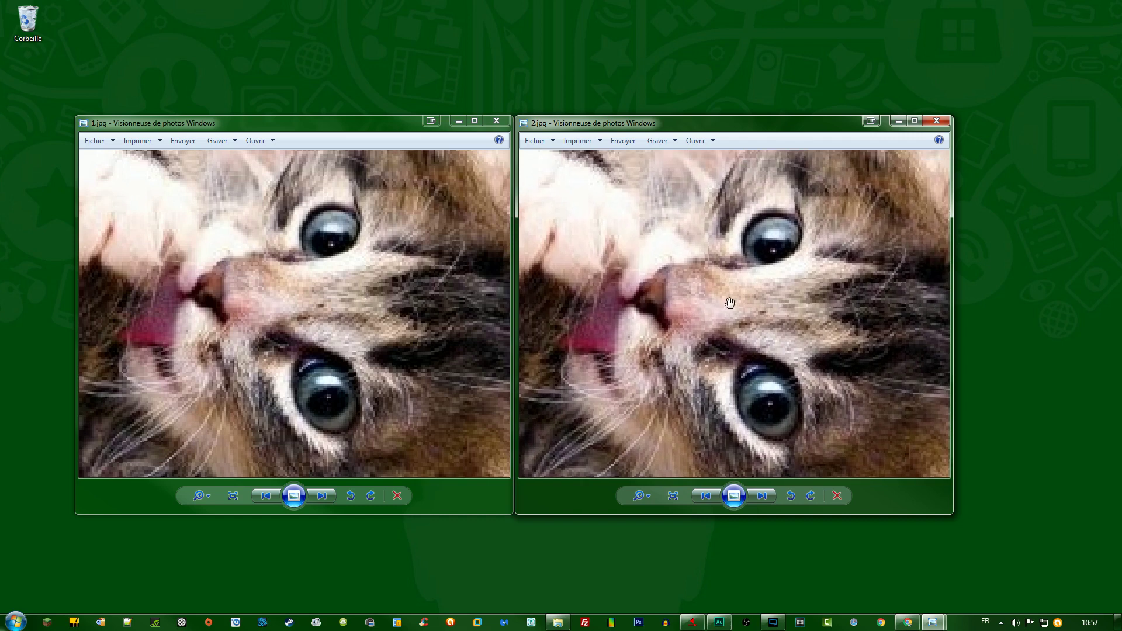
{"action": "left_click", "coordinate": [292, 355]}
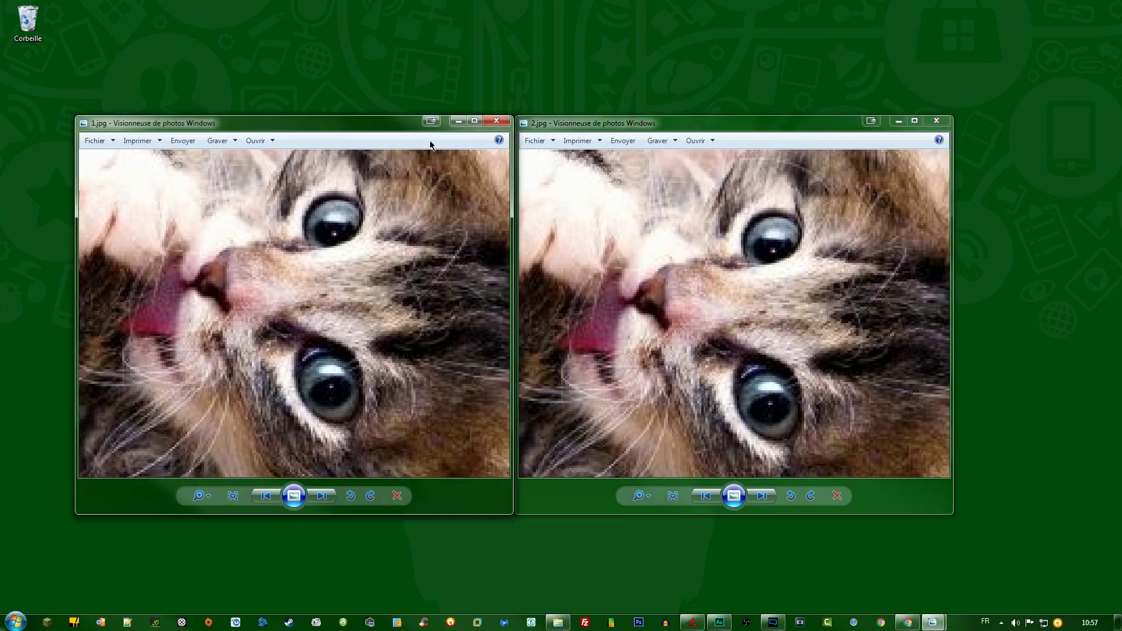
{"action": "left_click", "coordinate": [497, 121]}
{"action": "left_click", "coordinate": [936, 120]}
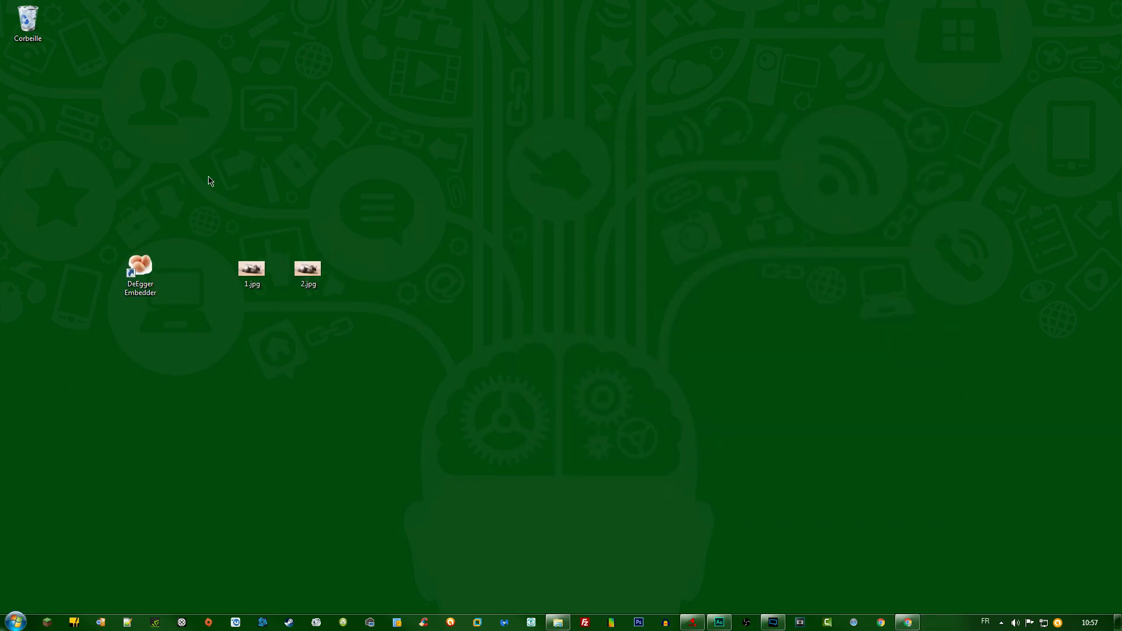
- Compare the file sizes of 1.jpg and 2.jpg on the desktop
{"action": "left_click", "coordinate": [268, 266]}
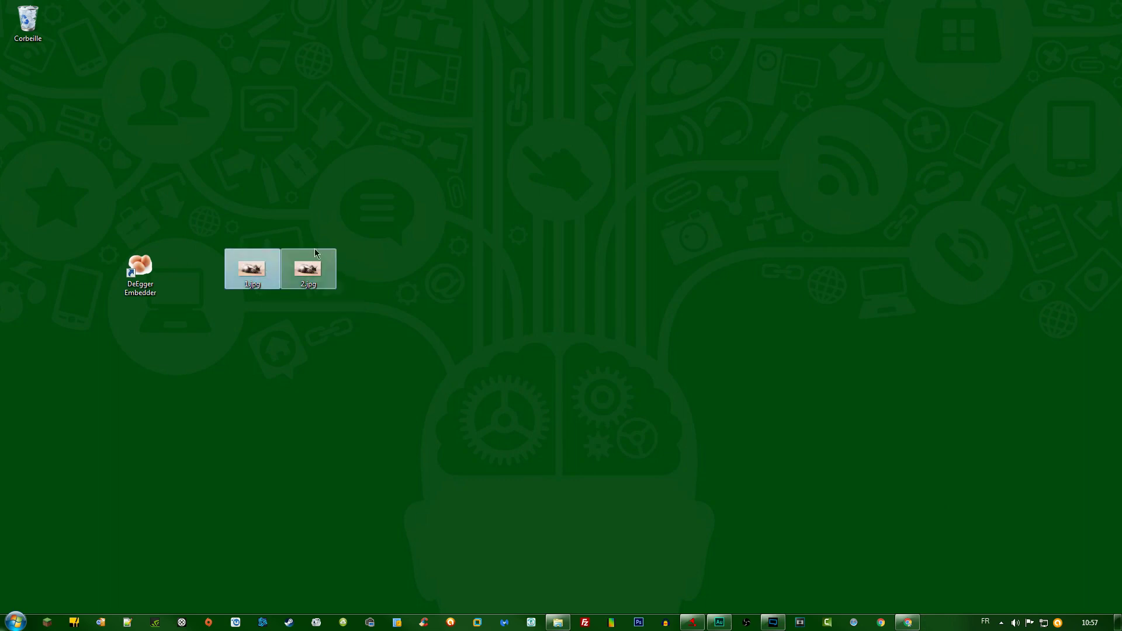
{"action": "left_click", "coordinate": [315, 263]}
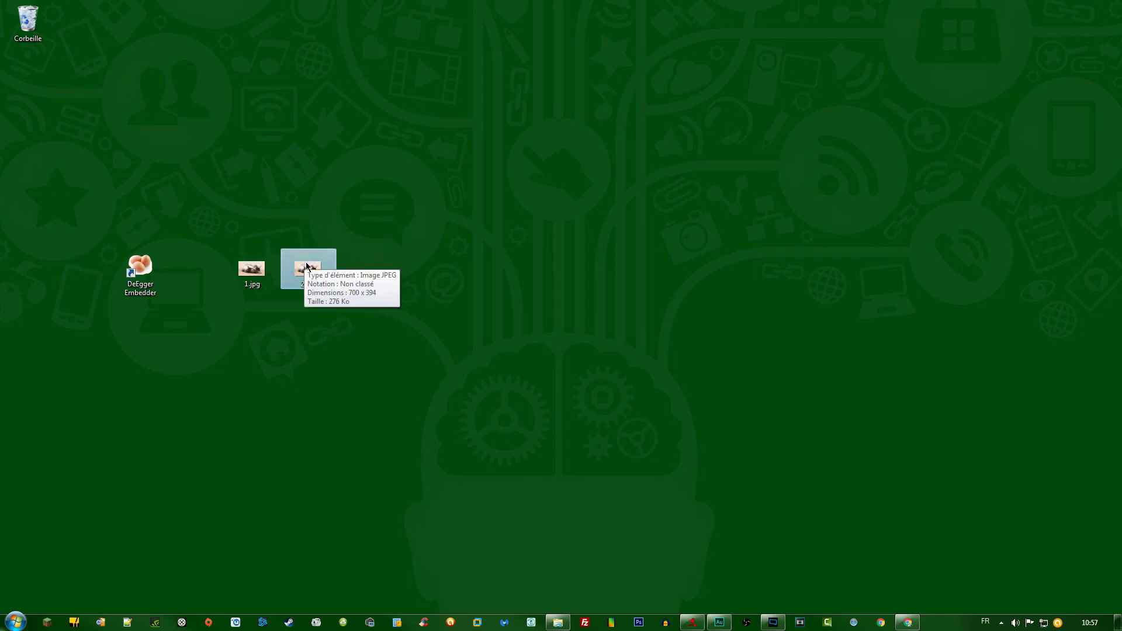
{"action": "left_click", "coordinate": [269, 272]}
{"action": "mouse_move", "coordinate": [262, 281]}
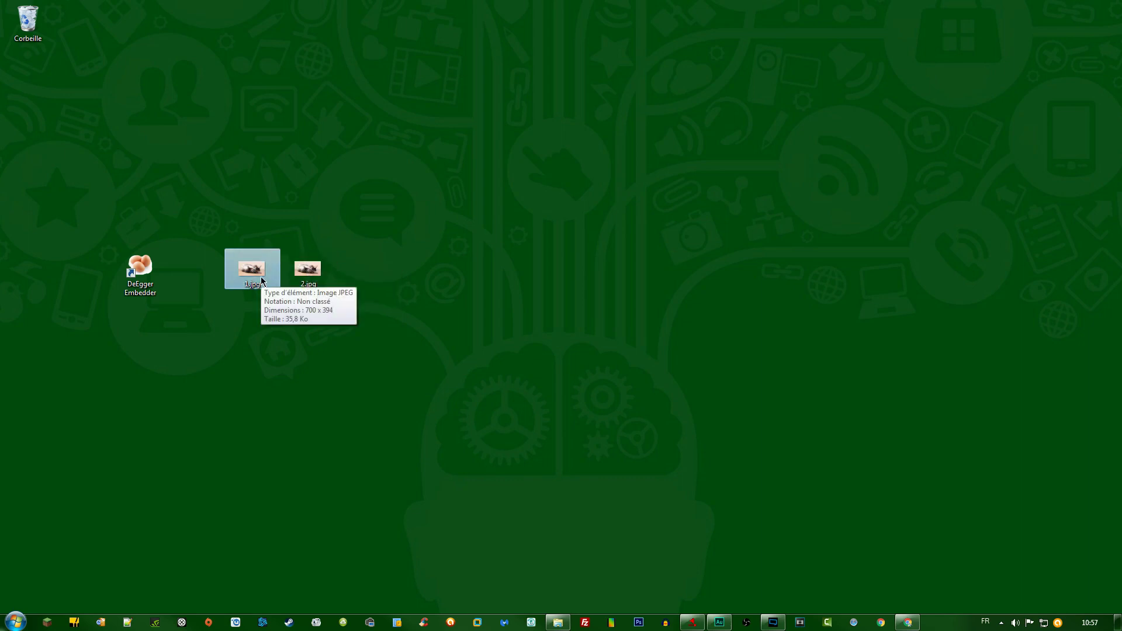
{"action": "left_click", "coordinate": [314, 282]}
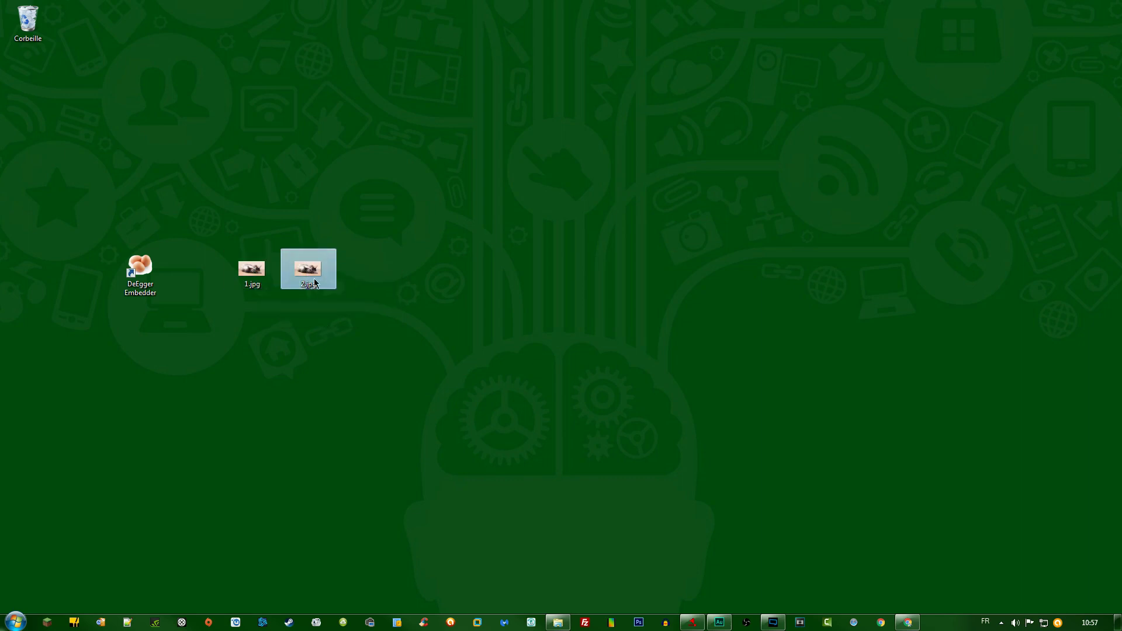
{"action": "mouse_move", "coordinate": [314, 282]}
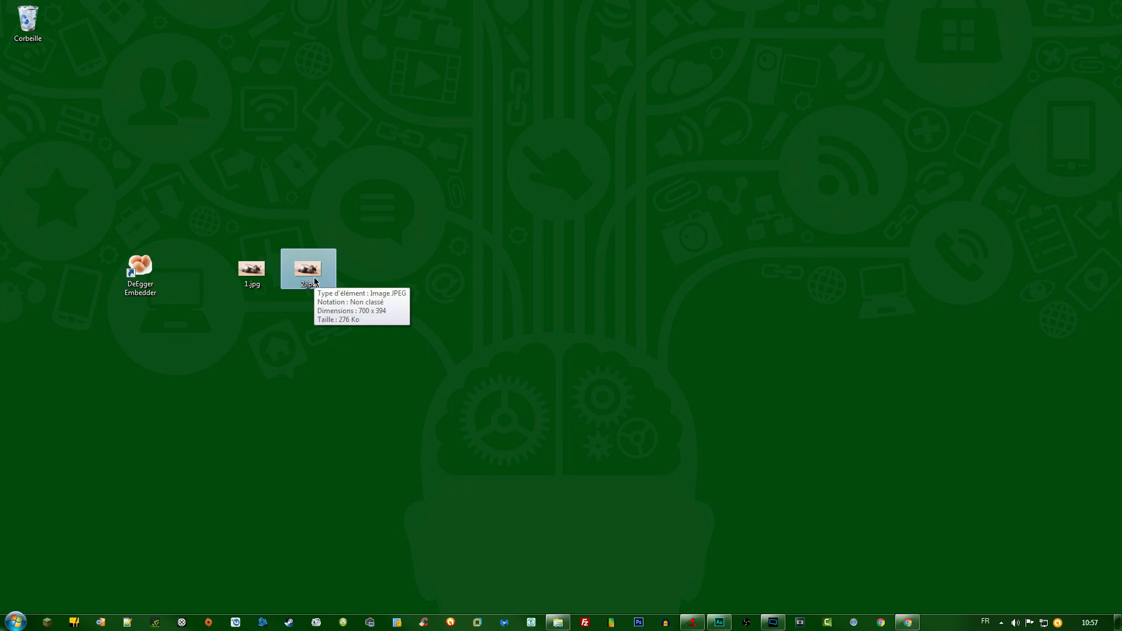
- Delete 1.jpg from the desktop and move 2.jpg toward the middle of the desktop
{"action": "left_click_drag", "start_coordinate": [453, 232], "coordinate": [484, 303]}
{"action": "left_click", "coordinate": [252, 270]}
{"action": "key", "text": "Delete"}
{"action": "key", "text": "Return"}
{"action": "left_click", "coordinate": [297, 260]}
{"action": "left_click_drag", "start_coordinate": [296, 261], "coordinate": [520, 250]}
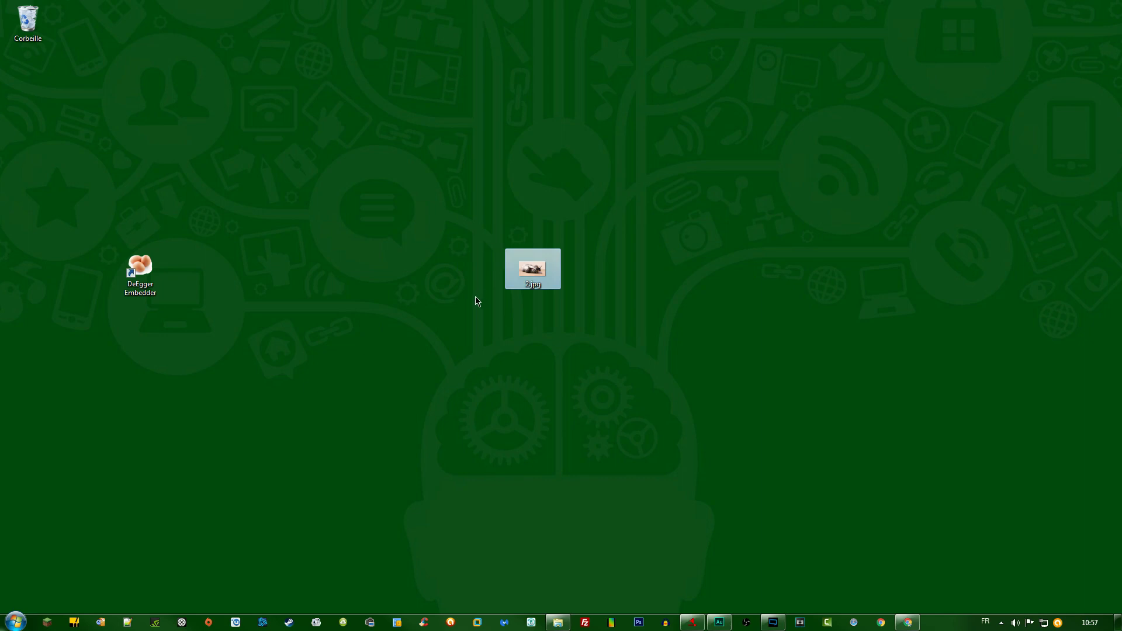
{"action": "left_click", "coordinate": [501, 346]}
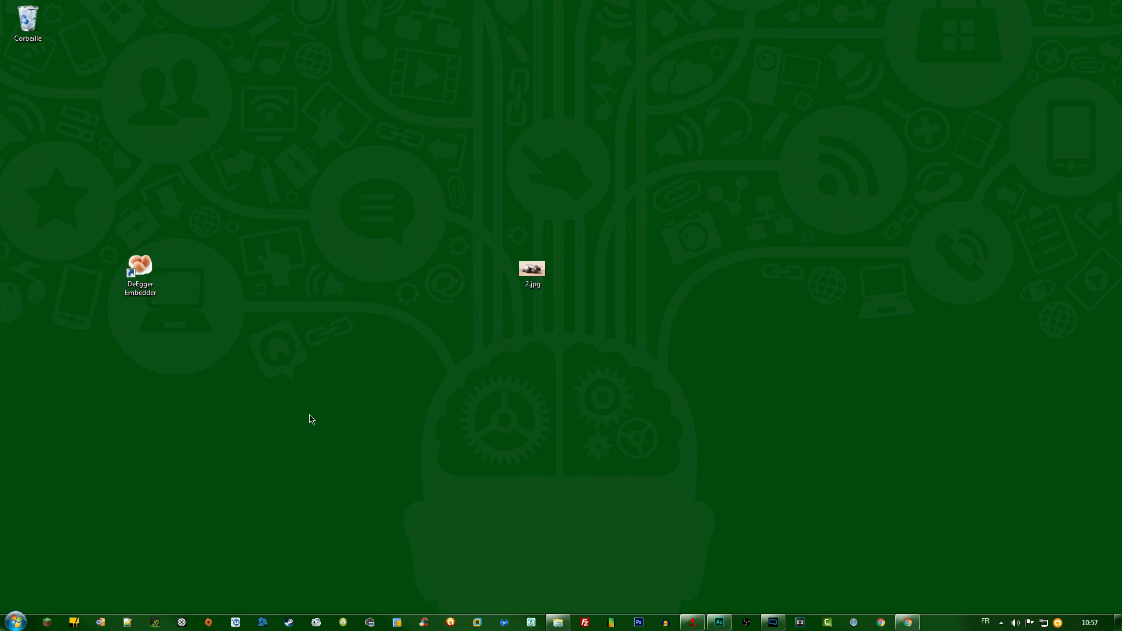
- Switch to the browser to check the download links at the end of the article, and return to the desktop
{"action": "left_click", "coordinate": [140, 270]}
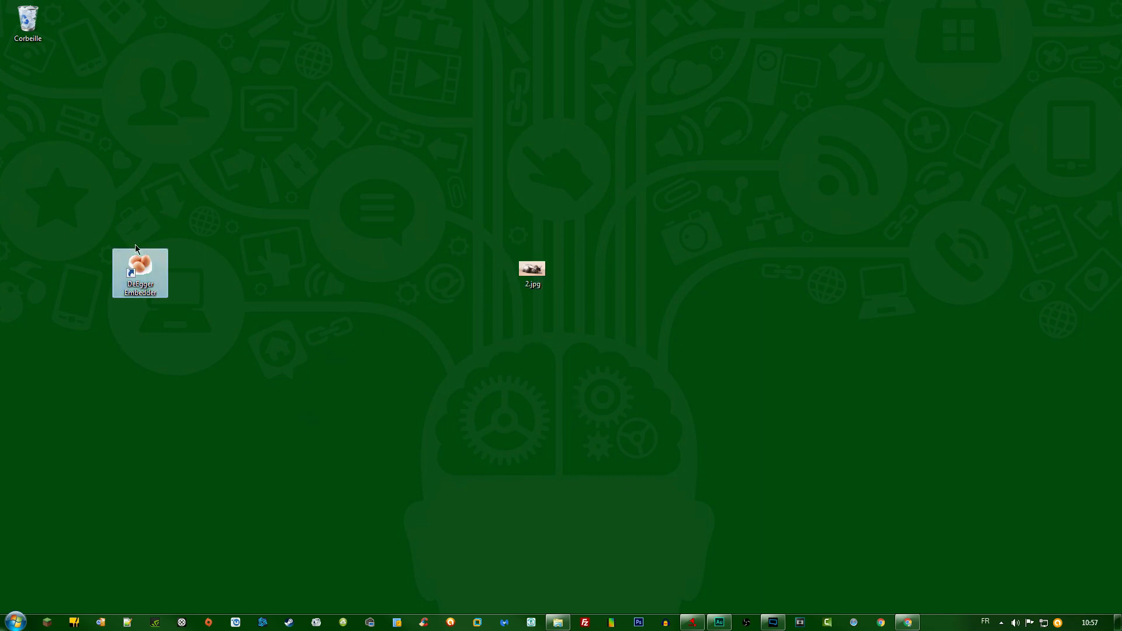
{"action": "left_click", "coordinate": [908, 622]}
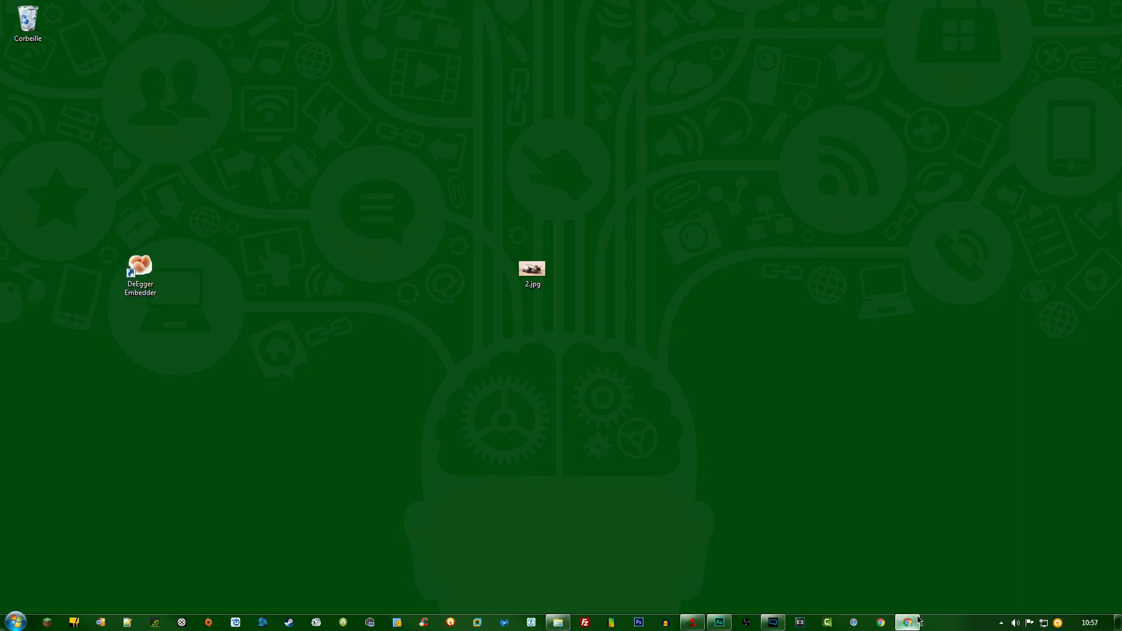
{"action": "scroll", "coordinate": [541, 384], "scroll_direction": "down", "scroll_amount": 12}
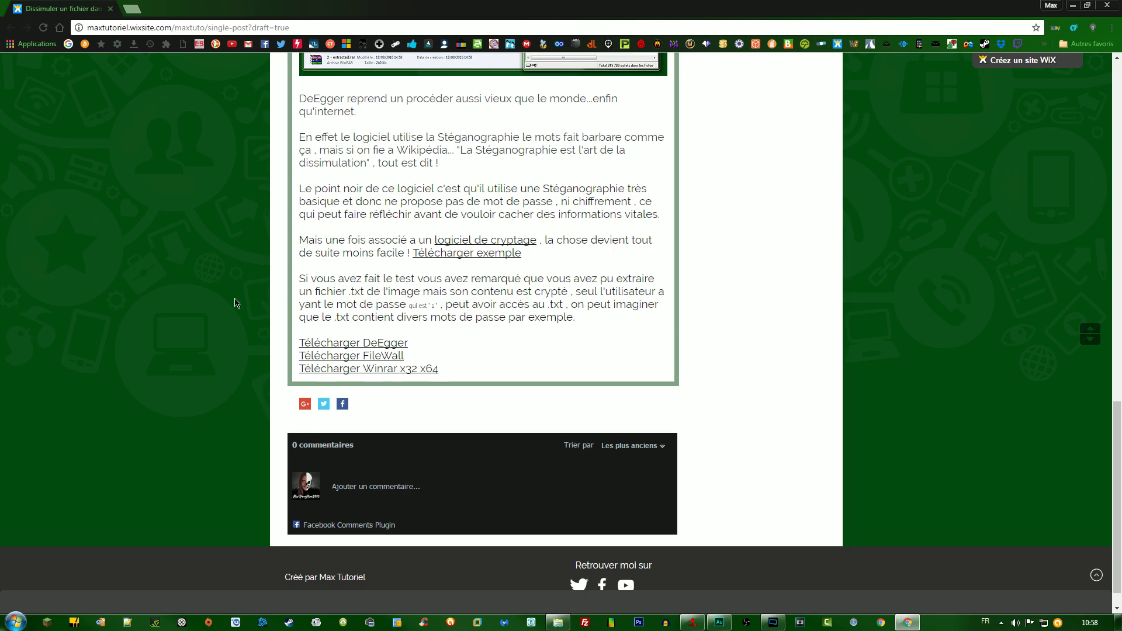
{"action": "left_click", "coordinate": [1073, 6]}
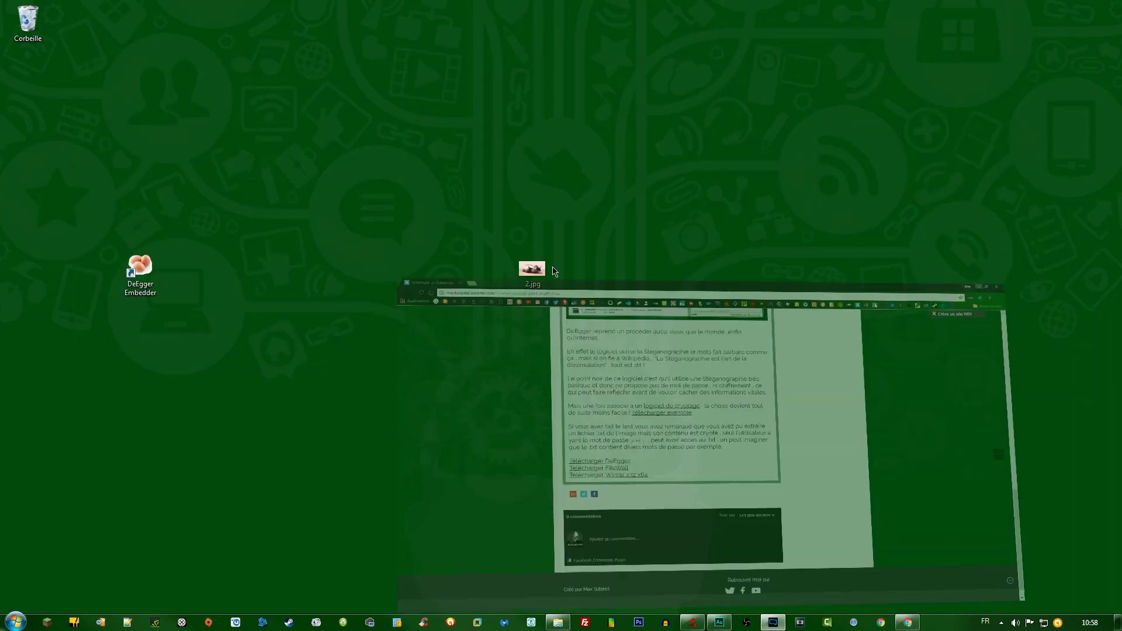
- Launch DeEgger Embedder, review its mode and embedding settings, and return to the file combining view
{"action": "left_click", "coordinate": [115, 263]}
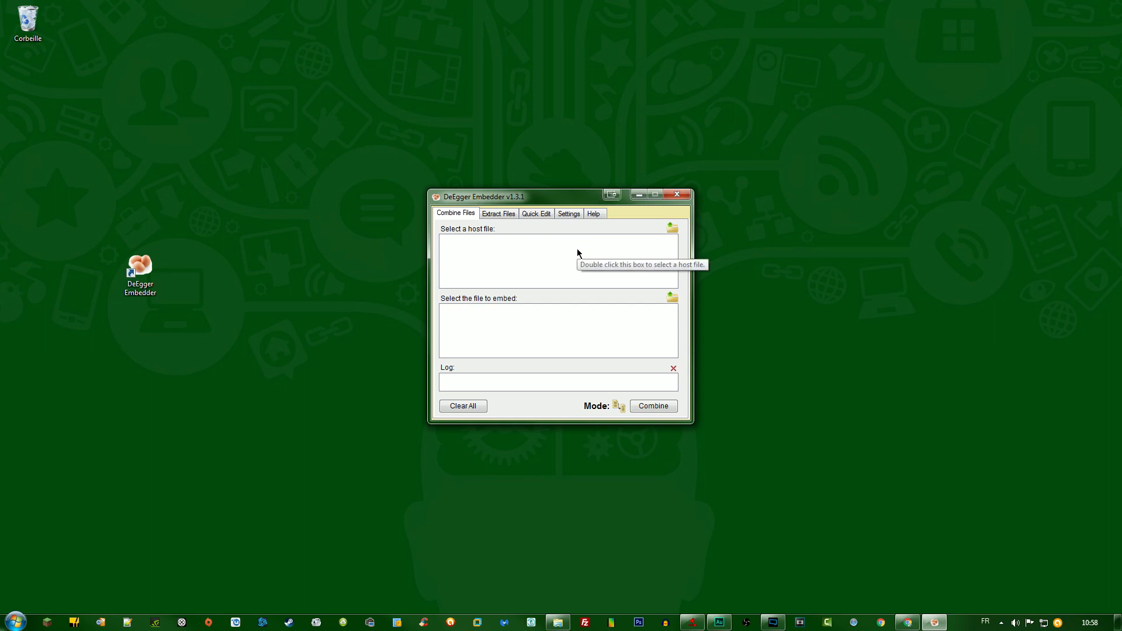
{"action": "left_click", "coordinate": [562, 215]}
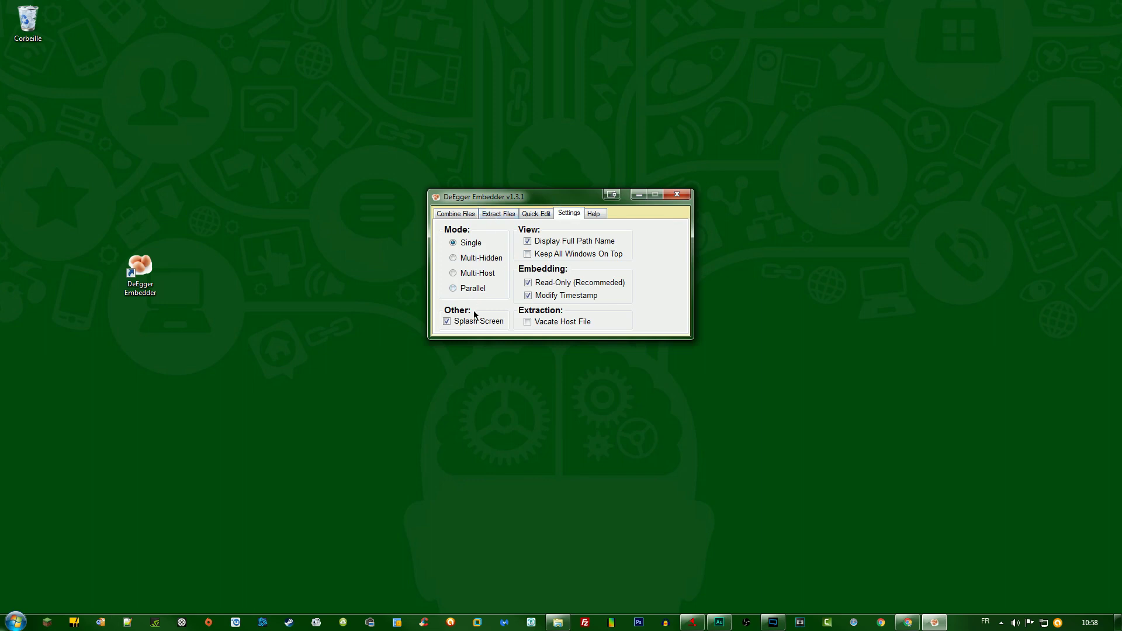
{"action": "left_click", "coordinate": [449, 216]}
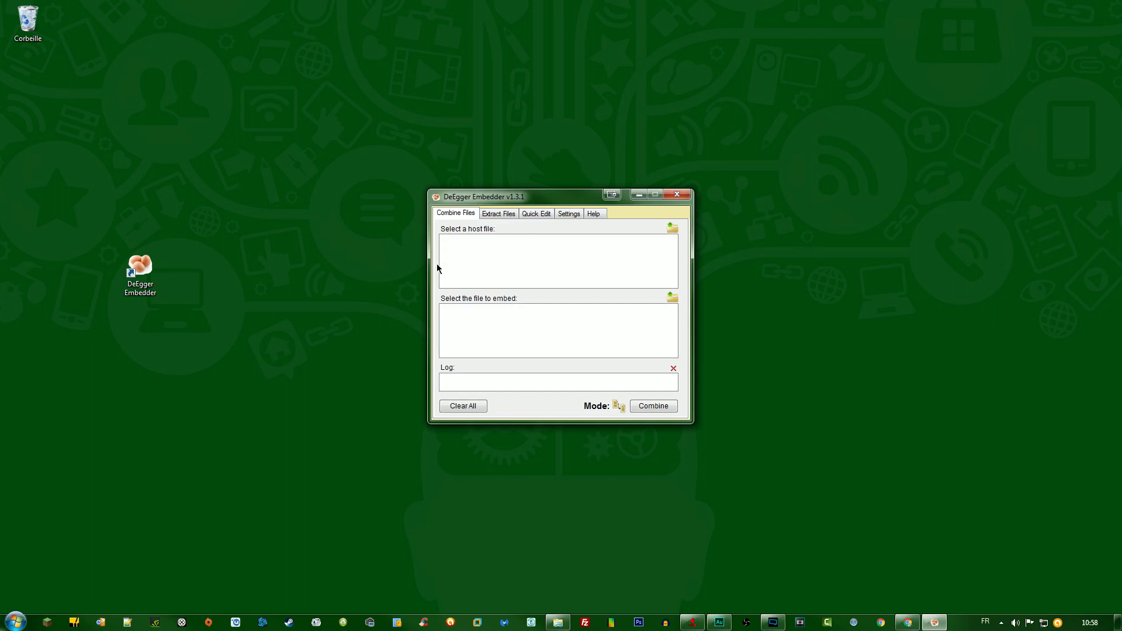
- Move the DeEgger Embedder window clear of 2.jpg and load 2.jpg as the egged file for extraction
{"action": "left_click_drag", "start_coordinate": [535, 203], "coordinate": [304, 208]}
{"action": "left_click", "coordinate": [259, 221]}
{"action": "left_click", "coordinate": [238, 220]}
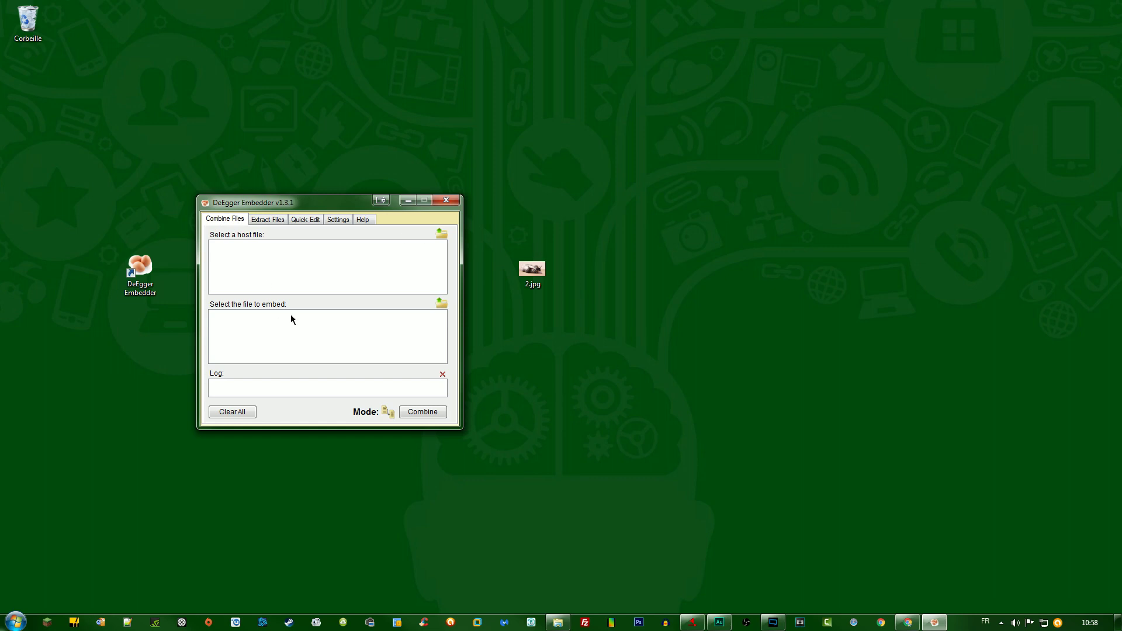
{"action": "left_click", "coordinate": [278, 221]}
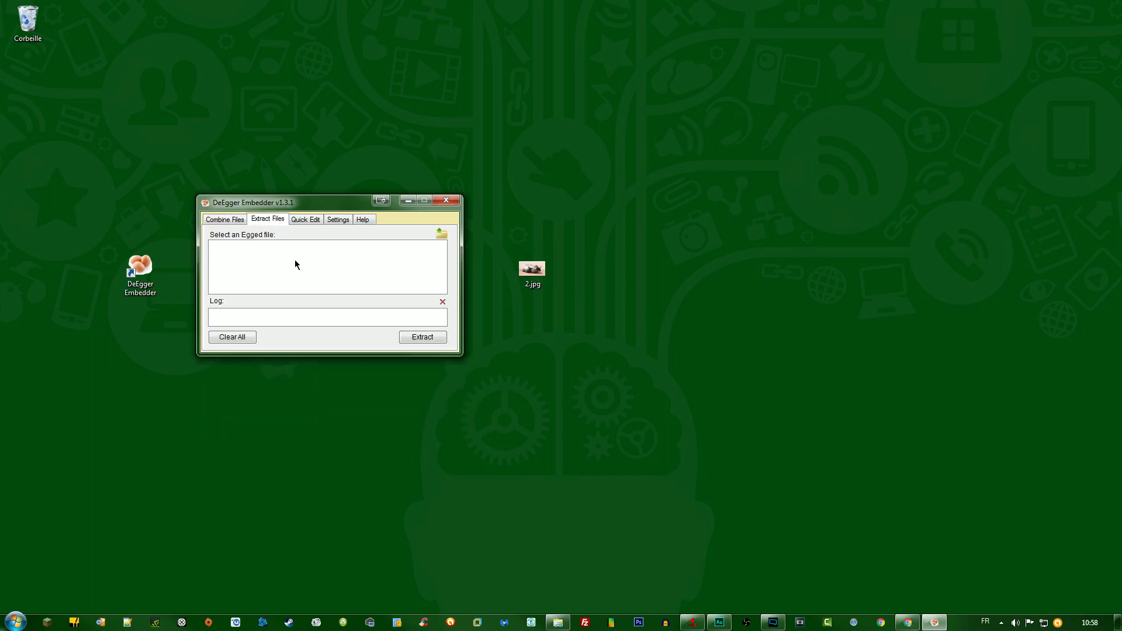
{"action": "left_click", "coordinate": [549, 263]}
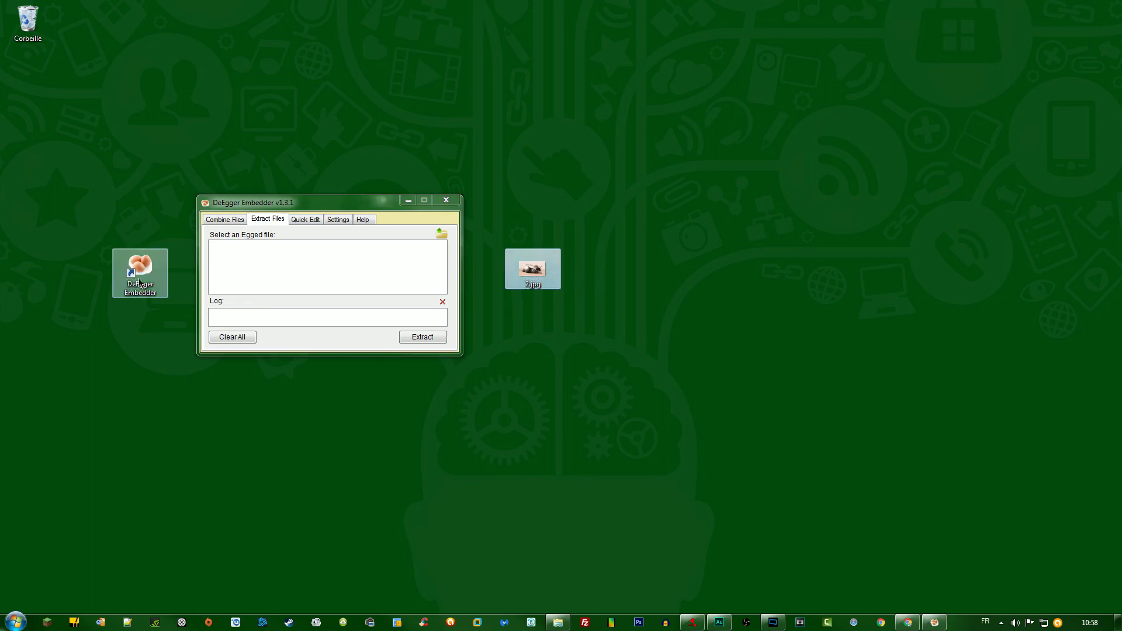
{"action": "mouse_move", "coordinate": [538, 267]}
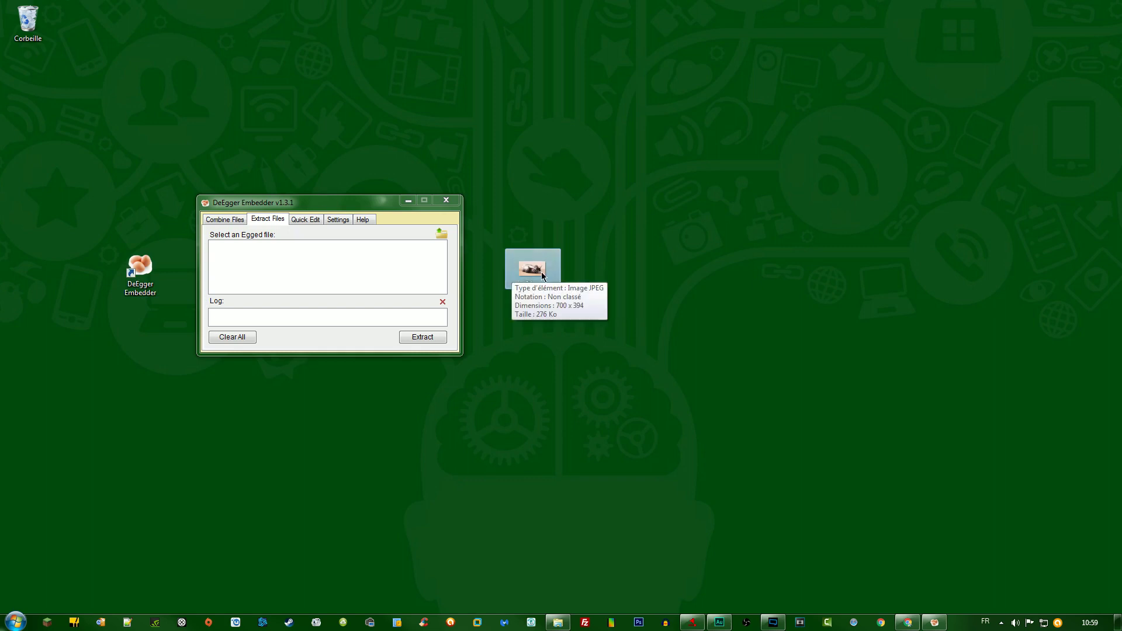
{"action": "left_click_drag", "start_coordinate": [538, 270], "coordinate": [270, 268]}
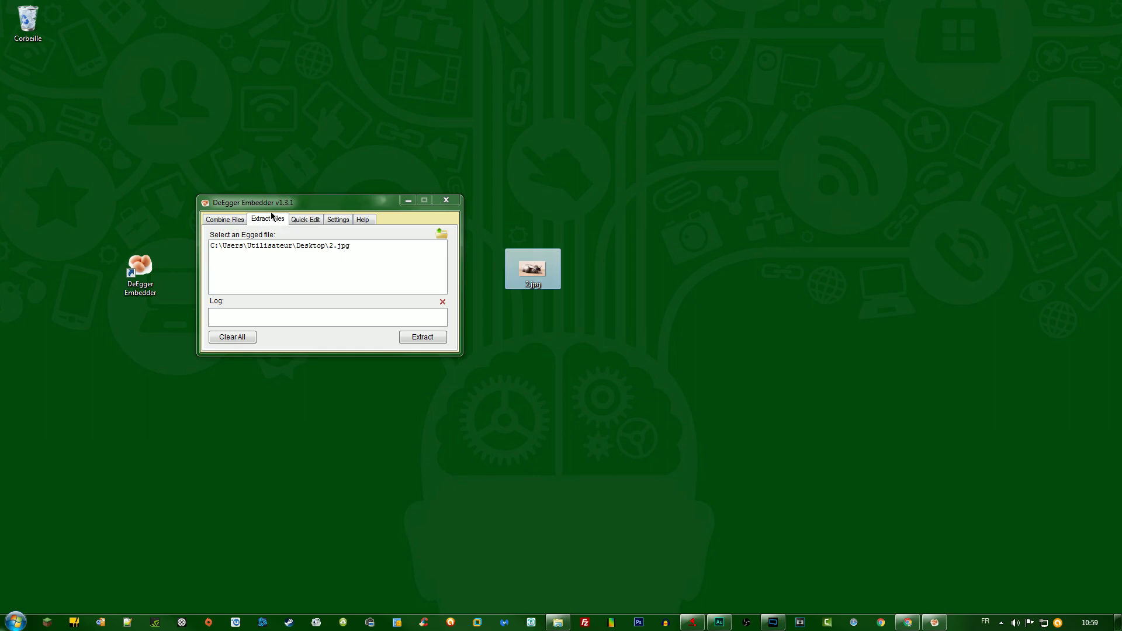
- Extract the file hidden in 2.jpg and save it to the desktop (Bureau) as 2 - extracted.rar
{"action": "left_click", "coordinate": [422, 337]}
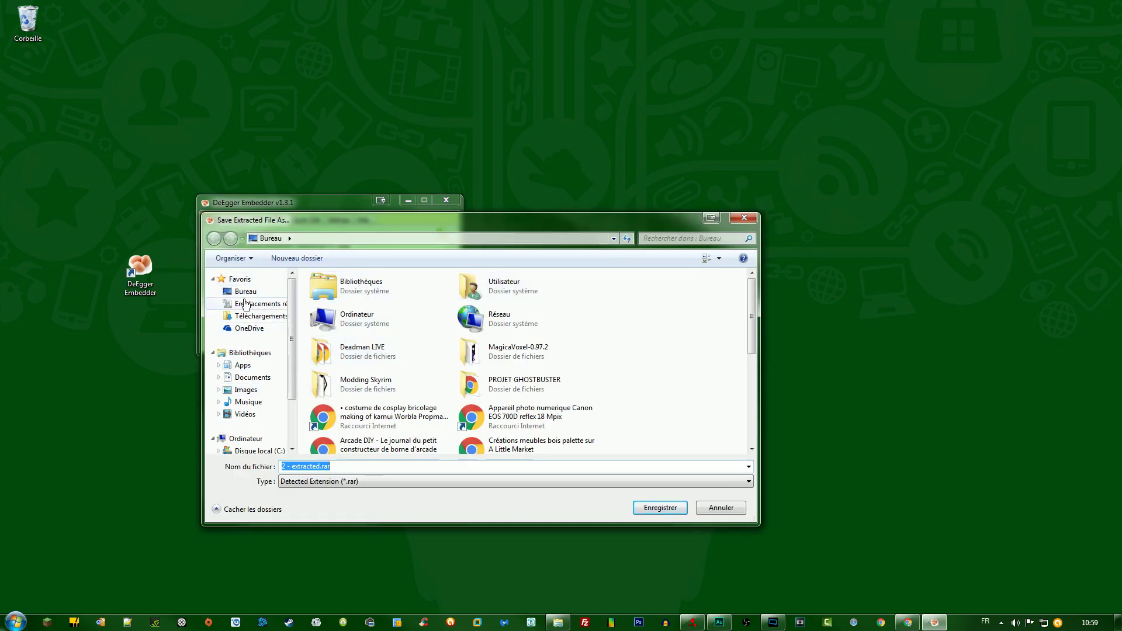
{"action": "left_click", "coordinate": [248, 293]}
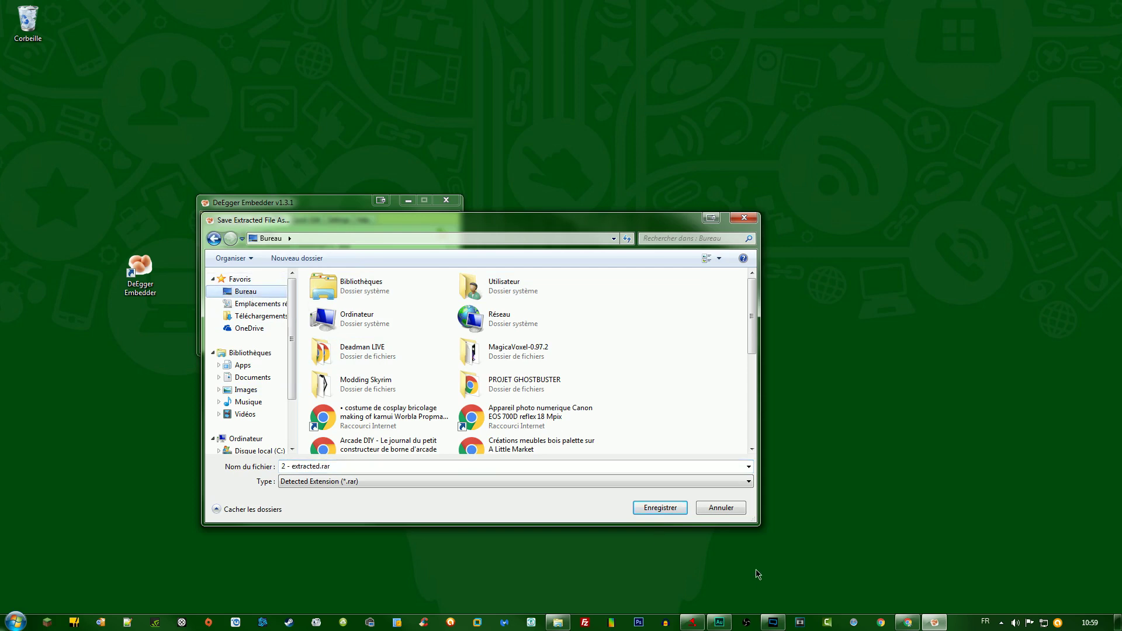
{"action": "left_click", "coordinate": [648, 509]}
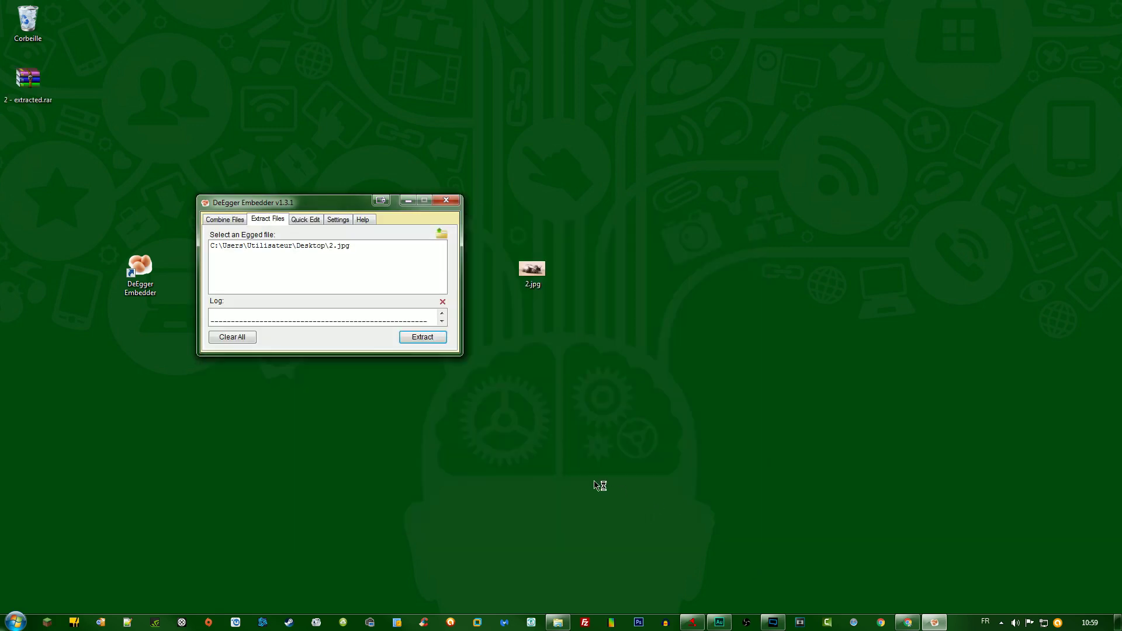
- Place 2 - extracted.rar beside 2.jpg and unpack the archive onto the desktop
{"action": "left_click_drag", "start_coordinate": [28, 79], "coordinate": [597, 278]}
{"action": "mouse_move", "coordinate": [599, 266]}
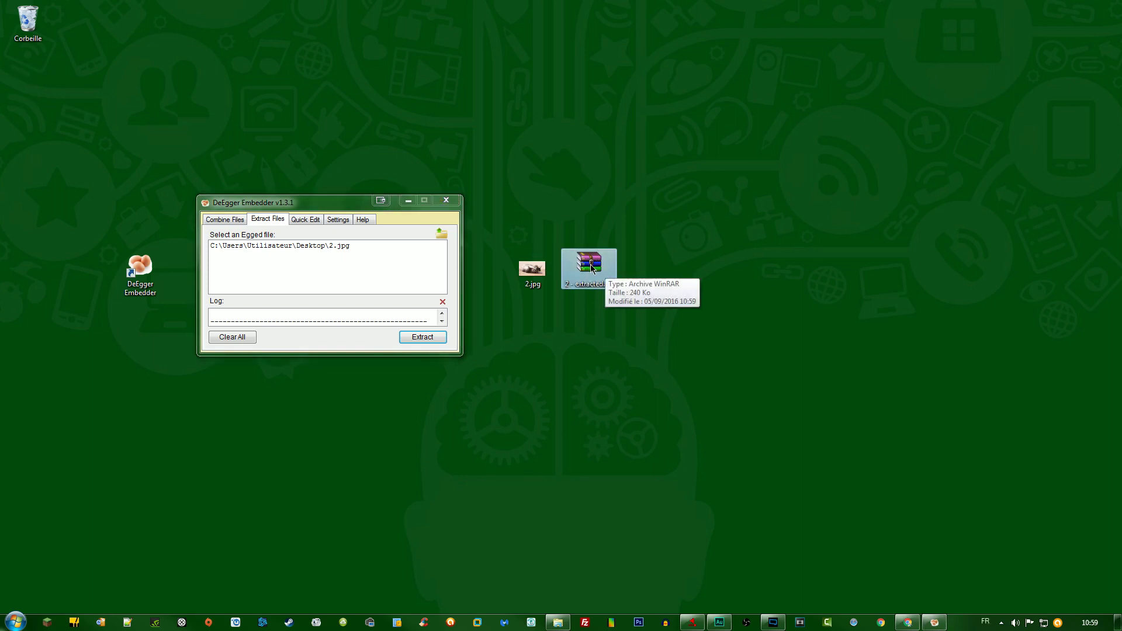
{"action": "right_click", "coordinate": [604, 265]}
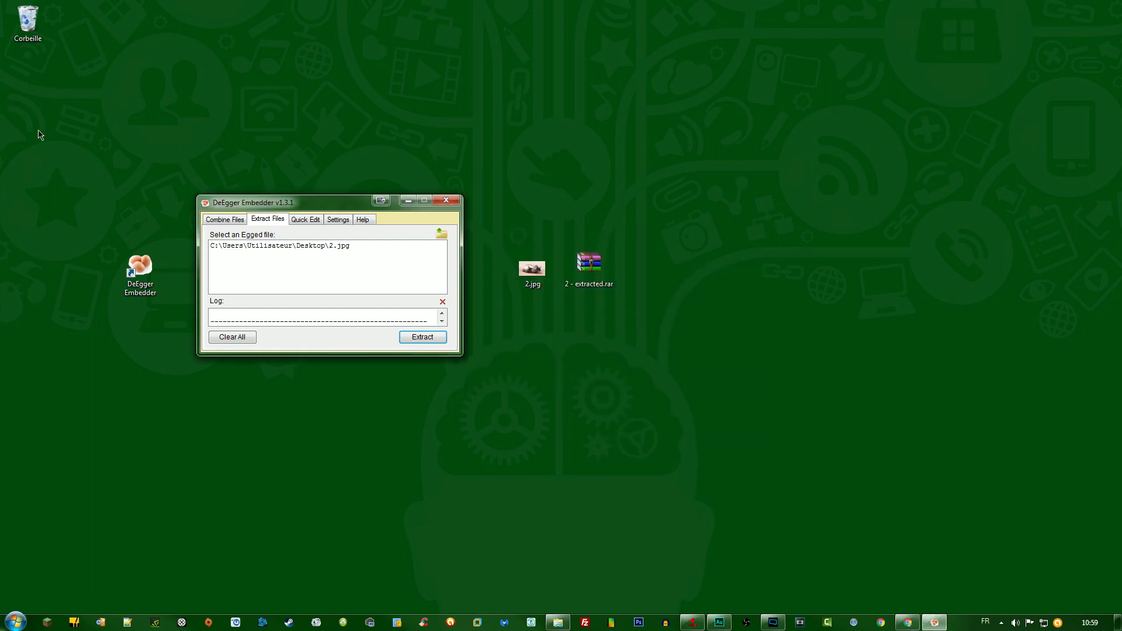
- Move the unpacked Chat folder above 2.jpg, and view the four cat pictures inside it in the photo viewer
{"action": "left_click_drag", "start_coordinate": [27, 92], "coordinate": [533, 206]}
{"action": "double_click", "coordinate": [533, 206]}
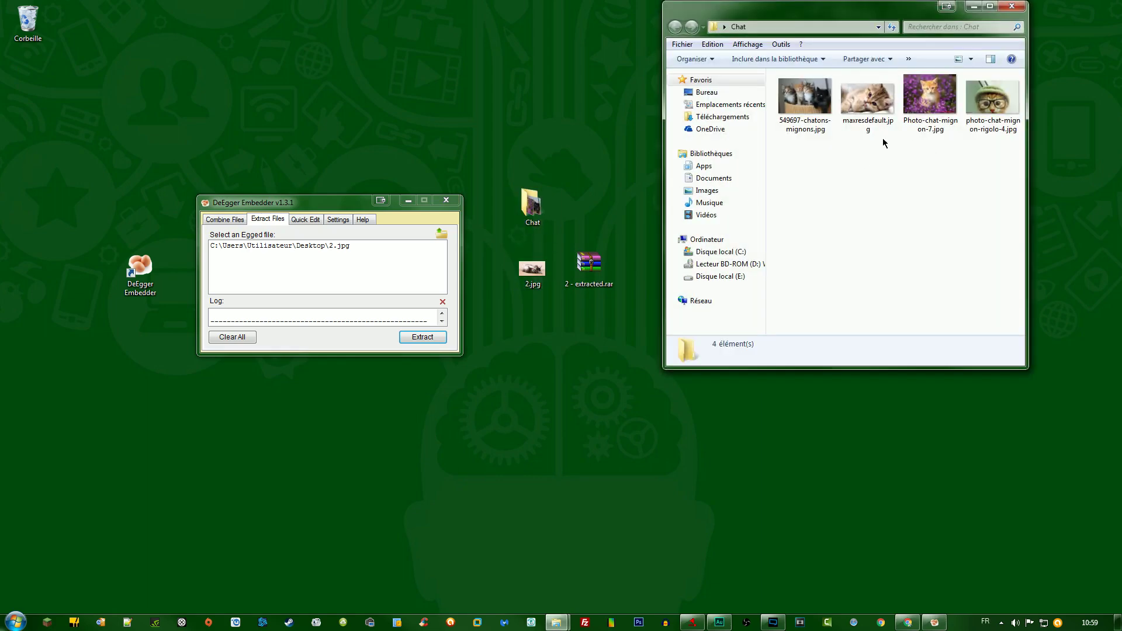
{"action": "left_click", "coordinate": [806, 105]}
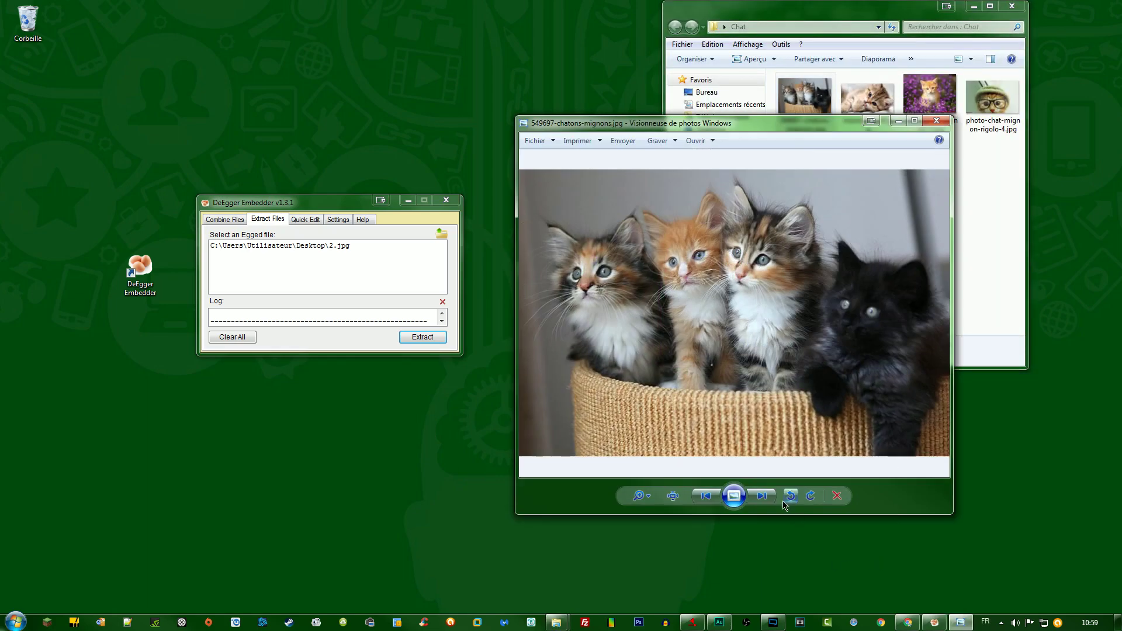
{"action": "left_click", "coordinate": [766, 502]}
{"action": "left_click", "coordinate": [763, 498]}
{"action": "left_click", "coordinate": [763, 498]}
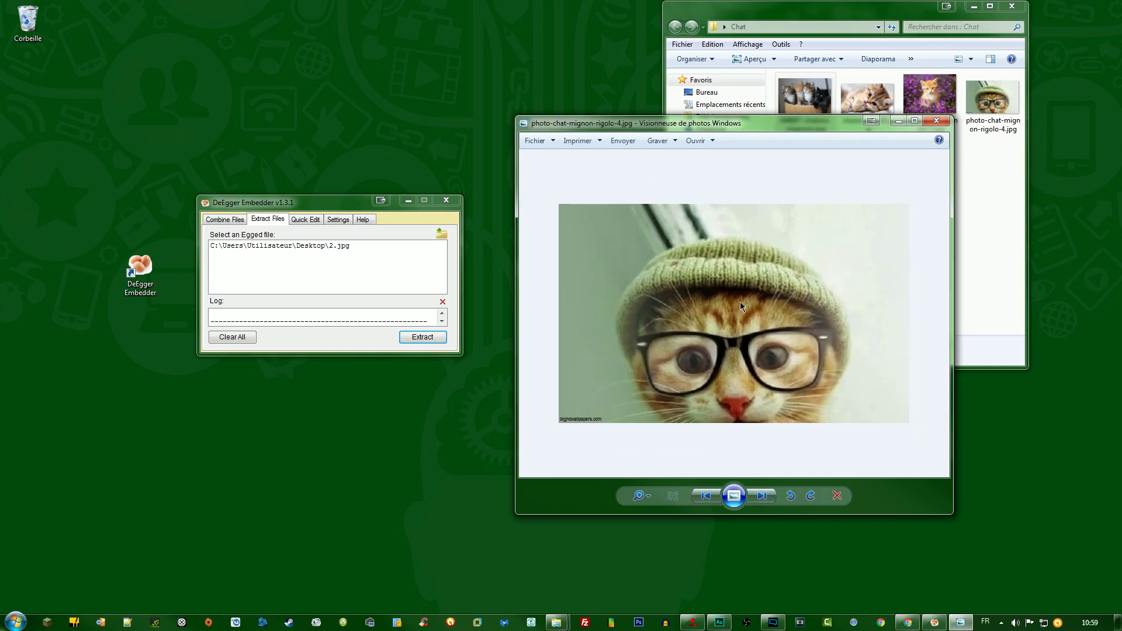
{"action": "left_click", "coordinate": [929, 122]}
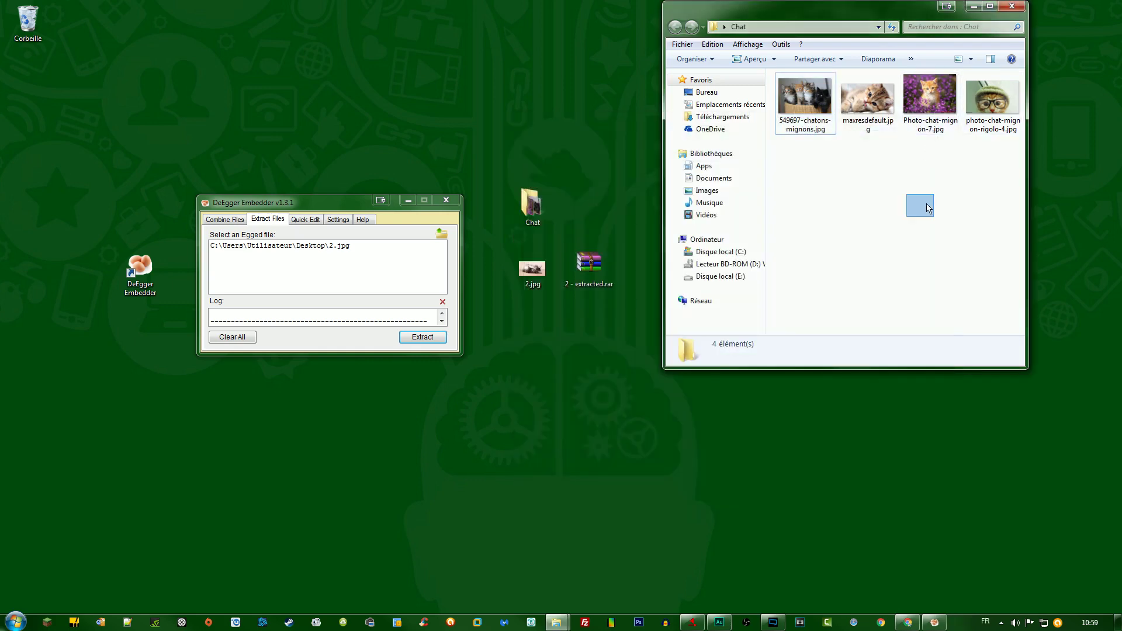
- View 2.jpg from the desktop in the photo viewer and close it
{"action": "double_click", "coordinate": [531, 266]}
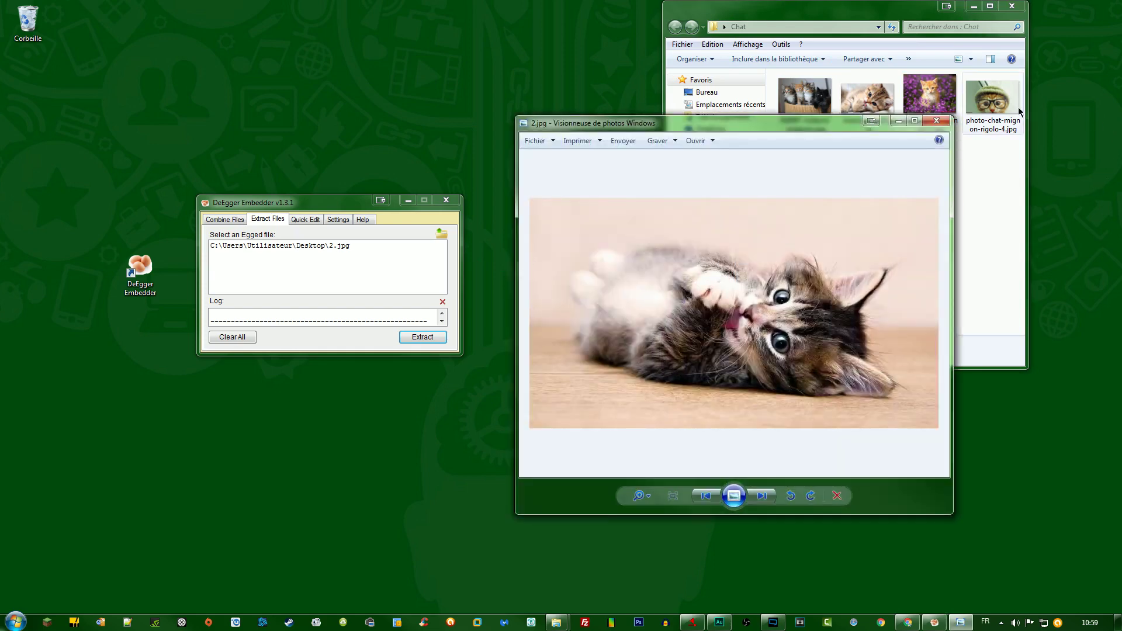
{"action": "left_click", "coordinate": [936, 120]}
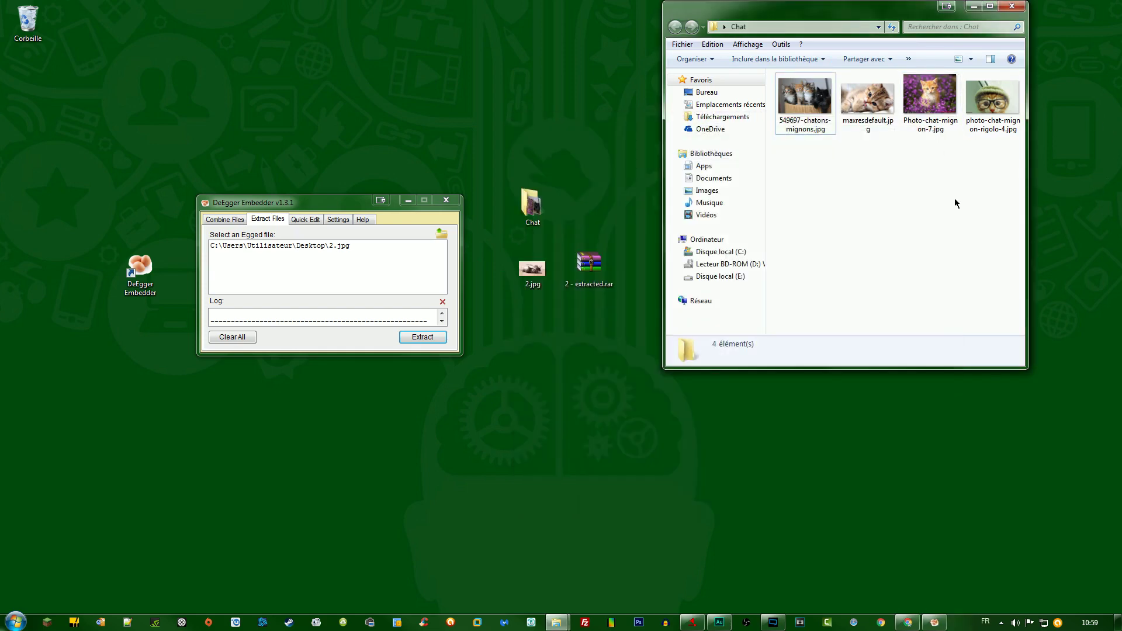
- Delete the Chat folder and 2 - extracted.rar from the desktop, and switch DeEgger Embedder to combining files
{"action": "left_click", "coordinate": [974, 6]}
{"action": "left_click_drag", "start_coordinate": [531, 203], "coordinate": [602, 227]}
{"action": "left_click_drag", "start_coordinate": [658, 225], "coordinate": [570, 314]}
{"action": "left_click_drag", "start_coordinate": [641, 167], "coordinate": [582, 314]}
{"action": "key", "text": "Delete"}
{"action": "key", "text": "Return"}
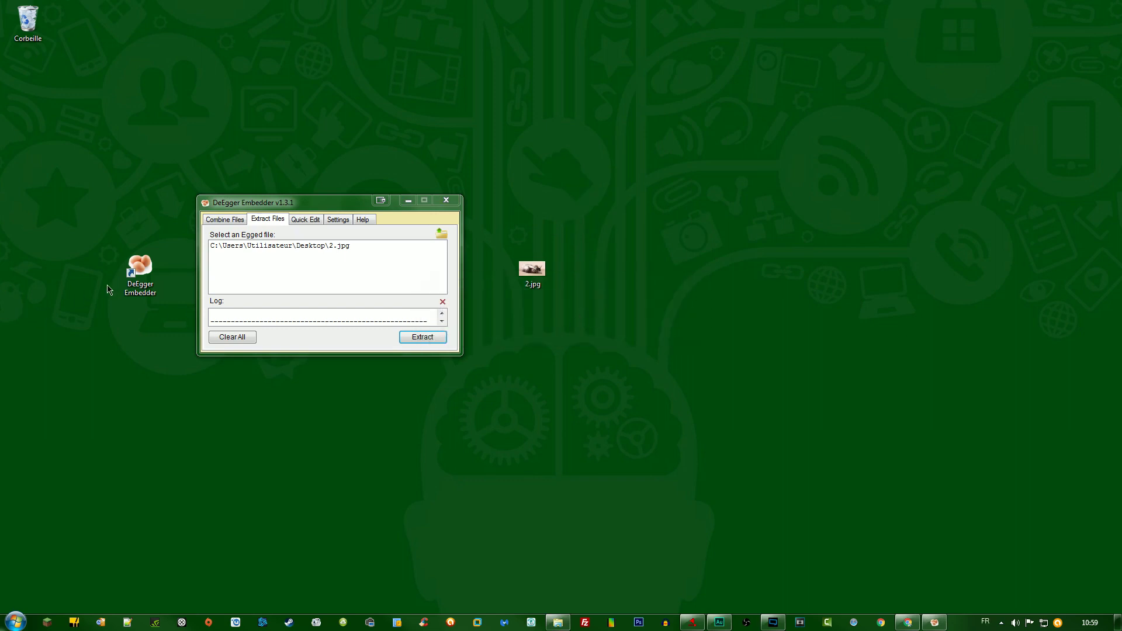
{"action": "left_click", "coordinate": [237, 221]}
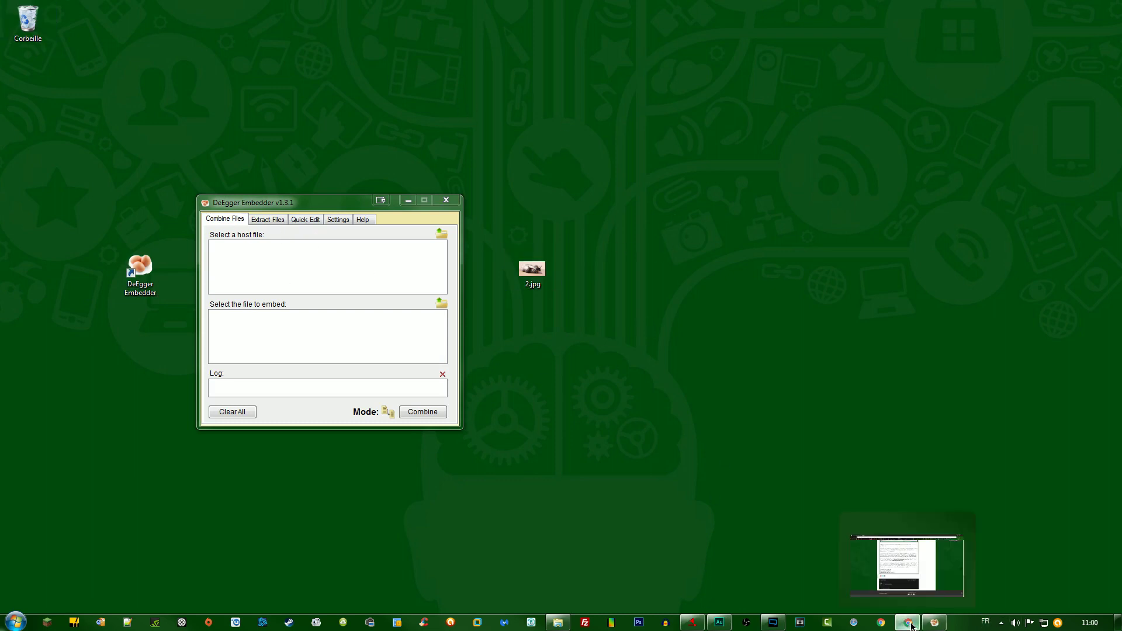
- Switch to Chrome, download 1.jpg from the article's MediaFire link, and place the downloaded image on the desktop
{"action": "mouse_move", "coordinate": [907, 622]}
{"action": "left_click", "coordinate": [907, 565]}
{"action": "scroll", "coordinate": [345, 190], "scroll_direction": "up", "scroll_amount": 15}
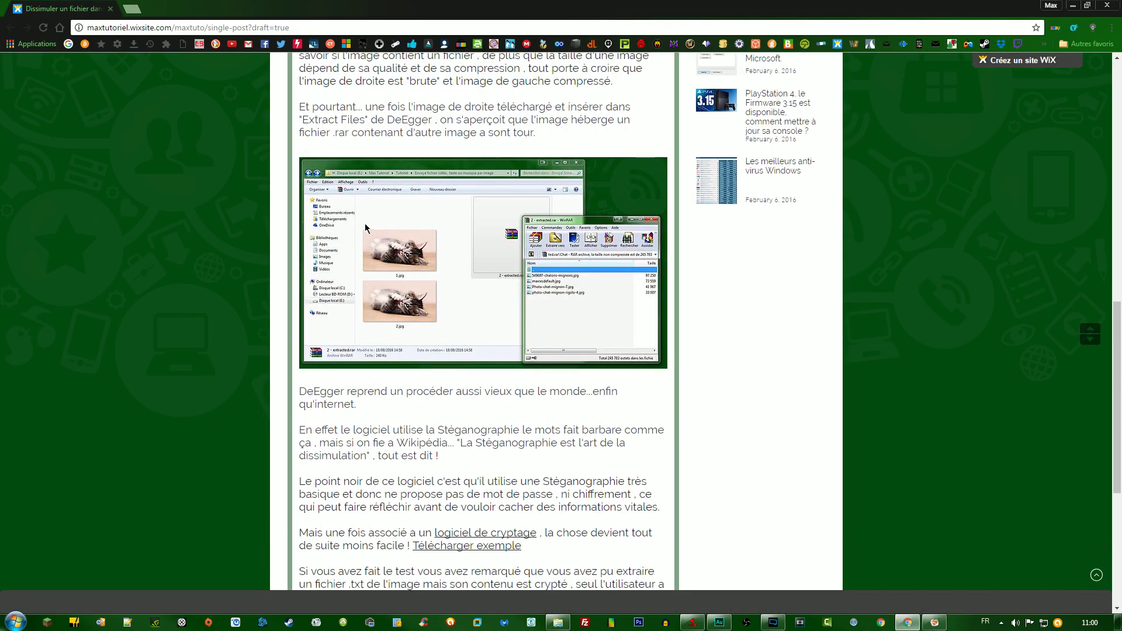
{"action": "left_click", "coordinate": [396, 198]}
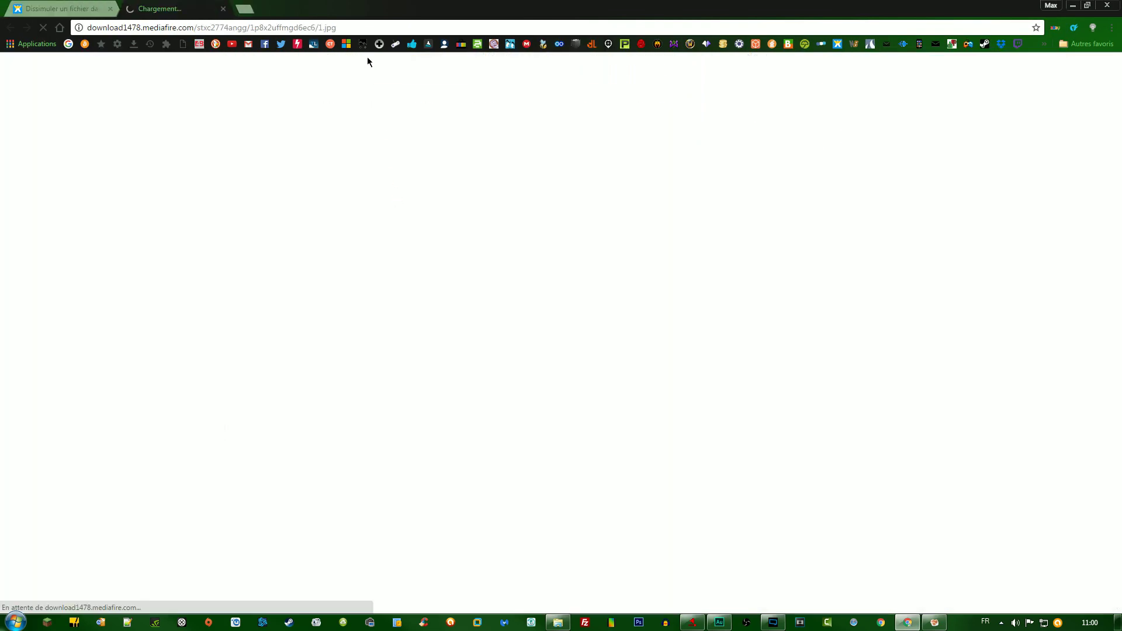
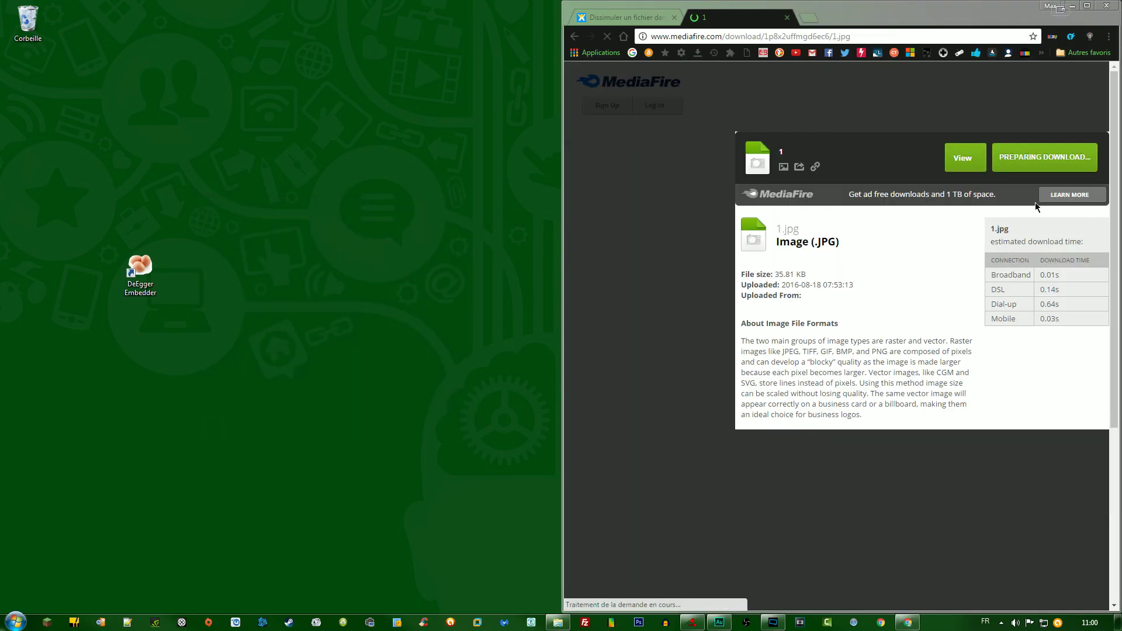
{"action": "left_click", "coordinate": [1036, 160]}
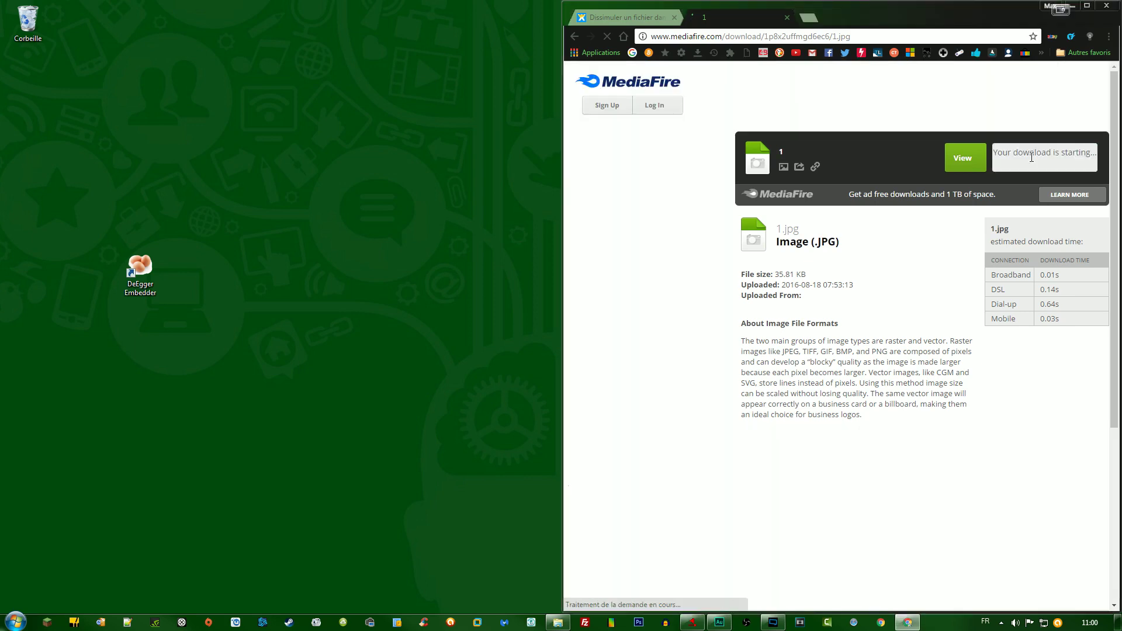
{"action": "left_click_drag", "start_coordinate": [612, 599], "coordinate": [365, 267]}
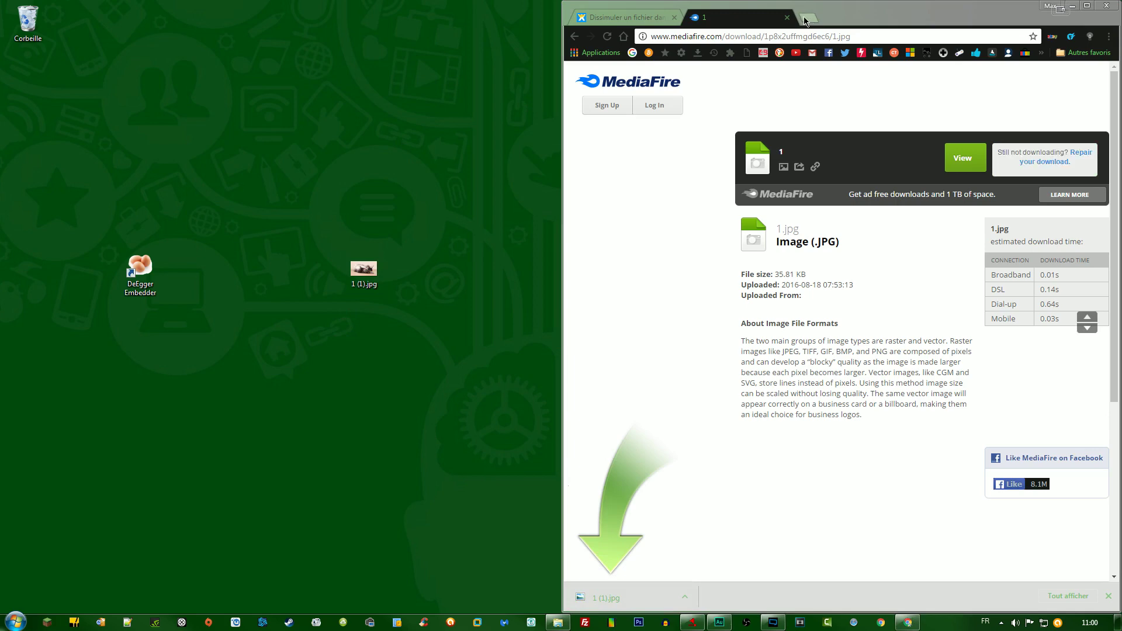
- Minimize the browser, duplicate the DeEgger Embedder shortcut on the desktop, and place the copy near 1 (1).jpg
{"action": "left_click", "coordinate": [155, 275]}
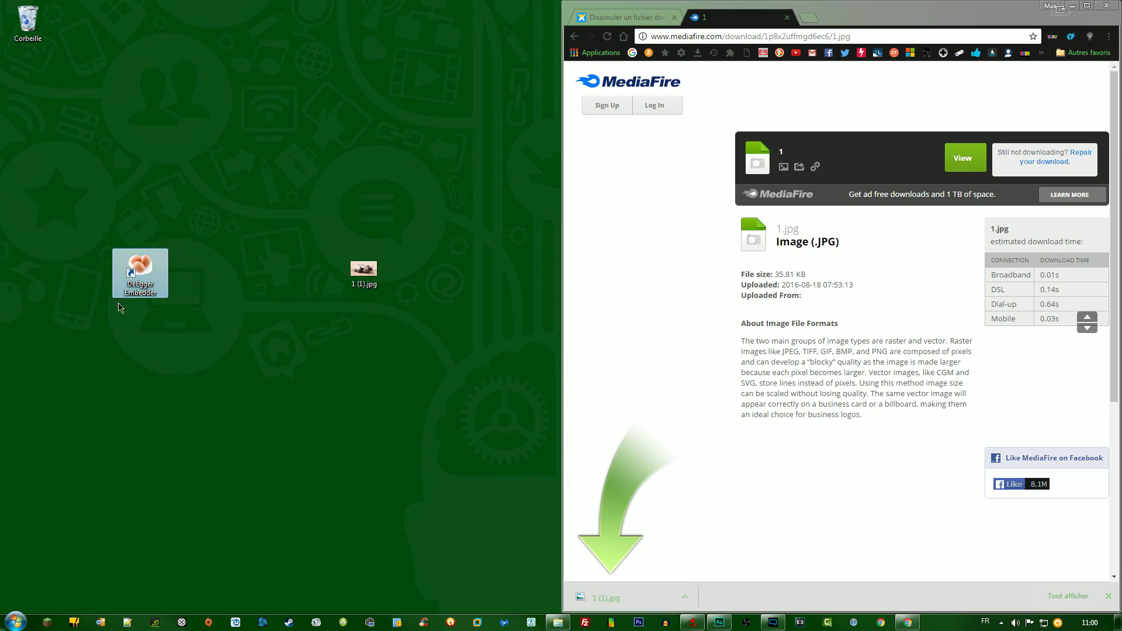
{"action": "double_click", "coordinate": [145, 271]}
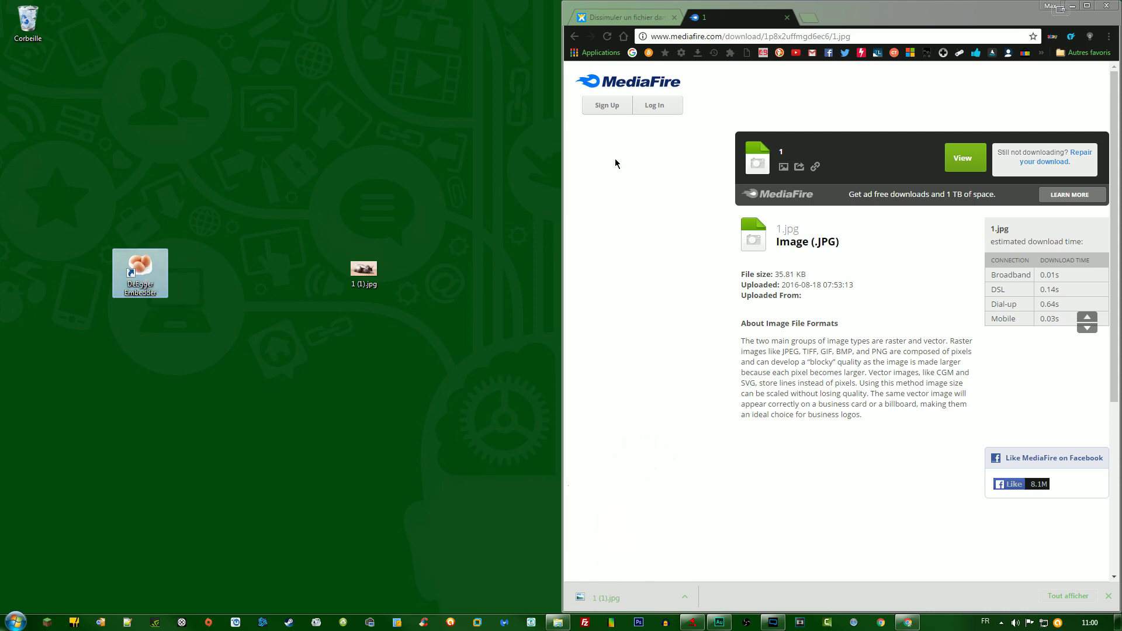
{"action": "left_click", "coordinate": [1072, 7]}
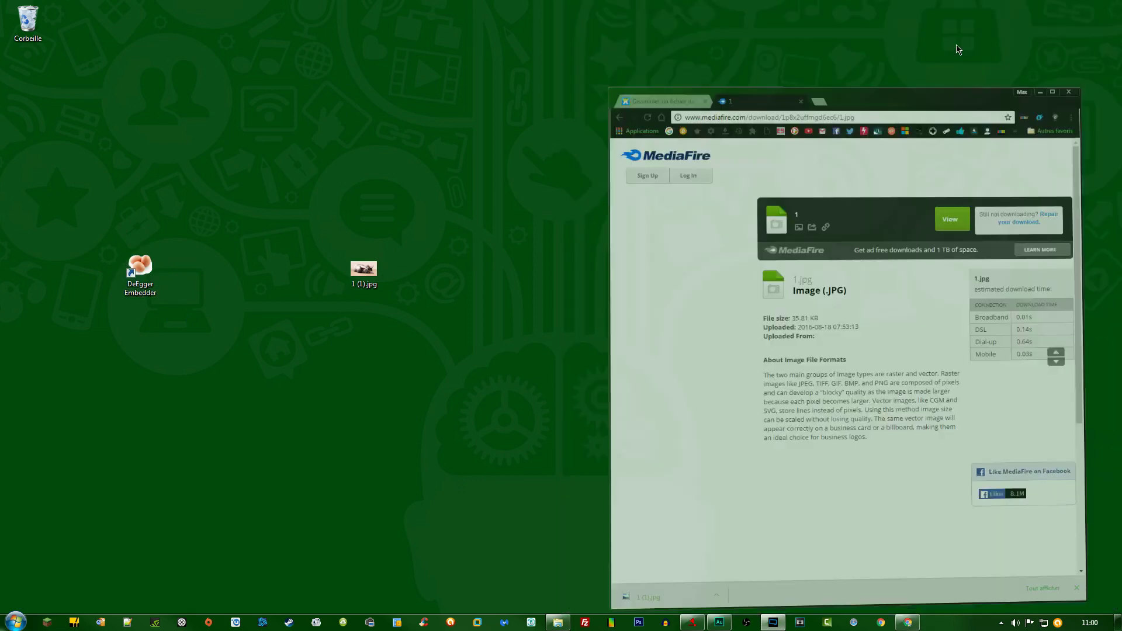
{"action": "left_click", "coordinate": [117, 277]}
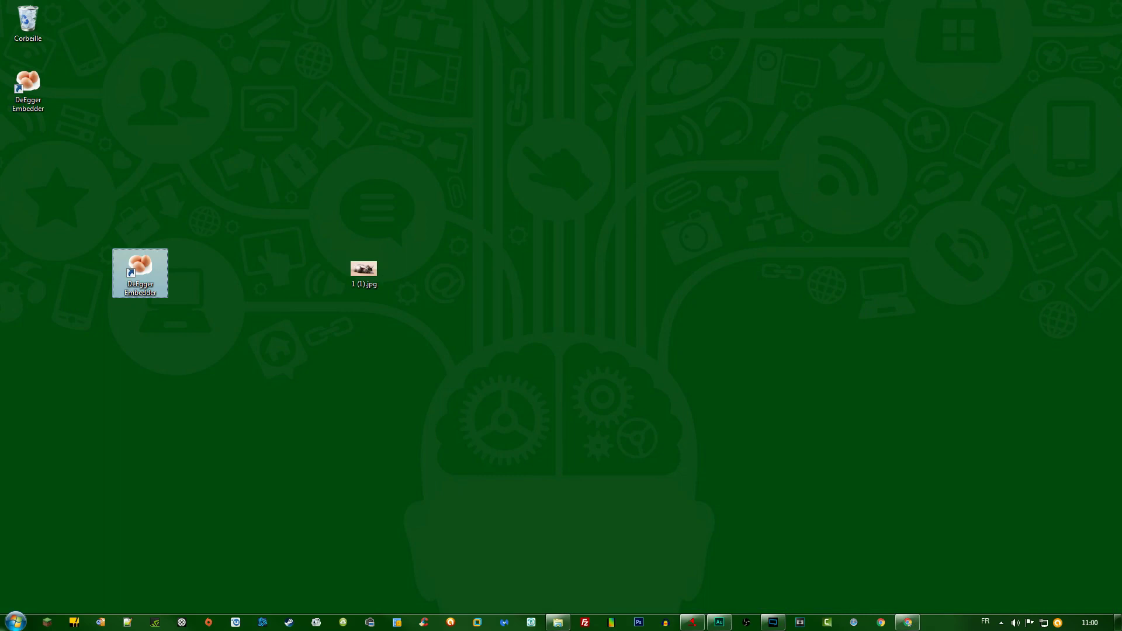
{"action": "left_click_drag", "start_coordinate": [12, 69], "coordinate": [460, 189]}
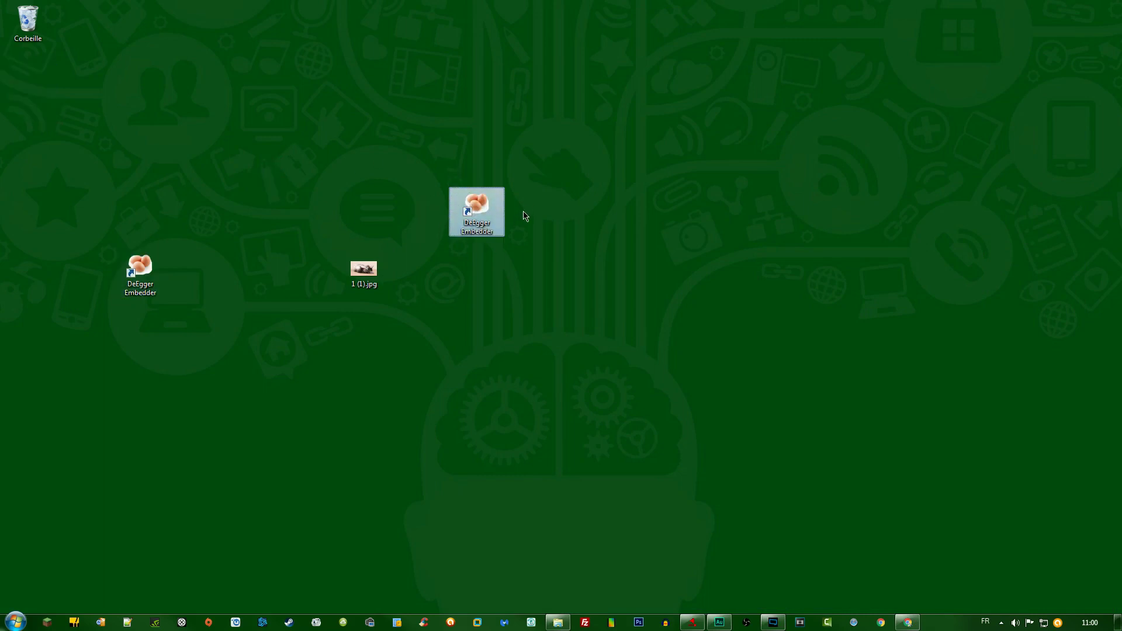
- Launch DeEgger Embedder and load 1 (1).jpg as the host file and the duplicated shortcut as the file to embed
{"action": "left_click", "coordinate": [361, 270]}
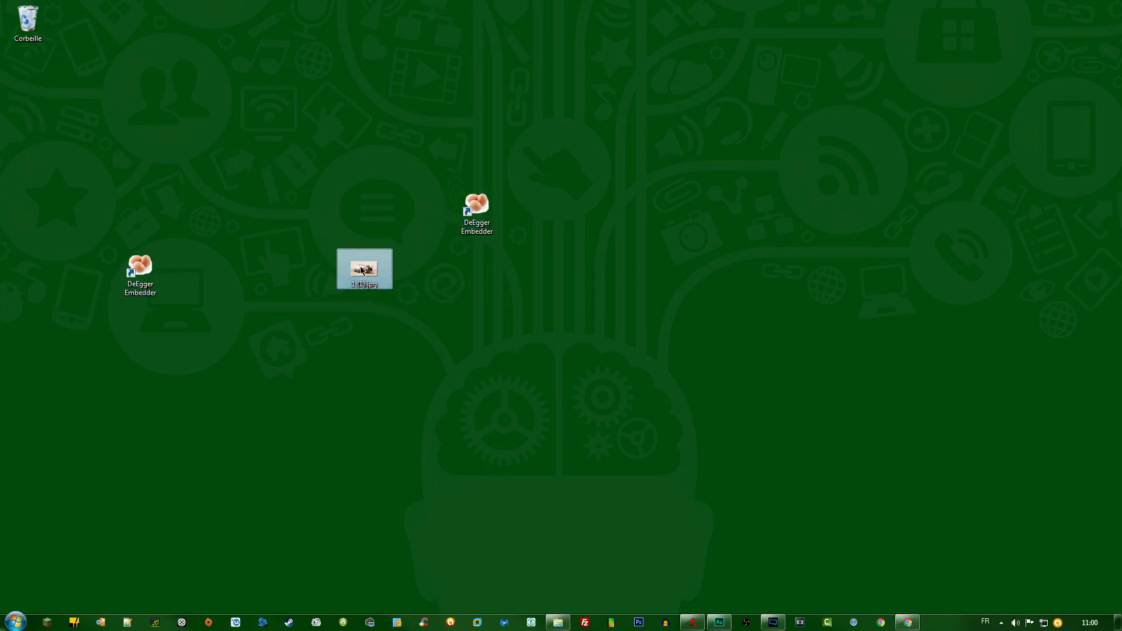
{"action": "left_click", "coordinate": [124, 270]}
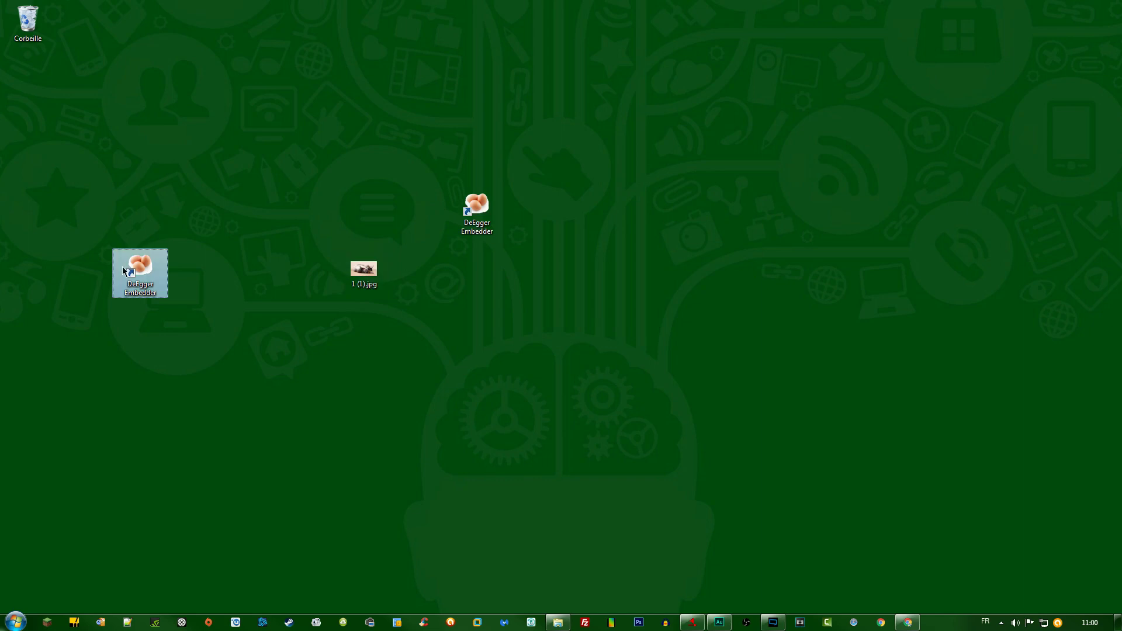
{"action": "double_click", "coordinate": [124, 268]}
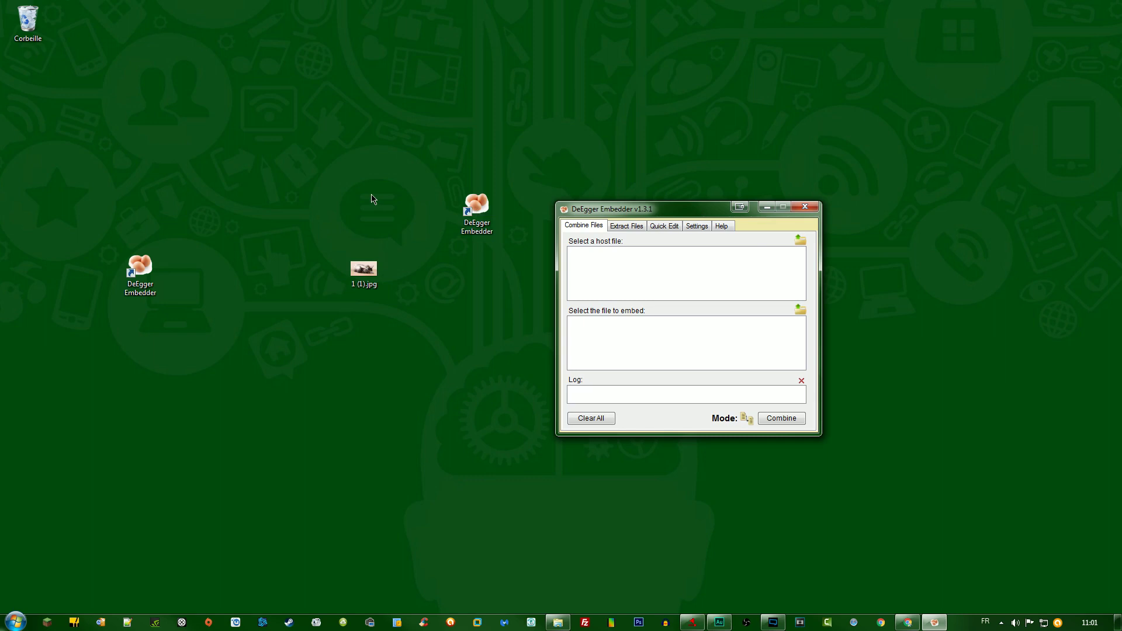
{"action": "left_click", "coordinate": [359, 266]}
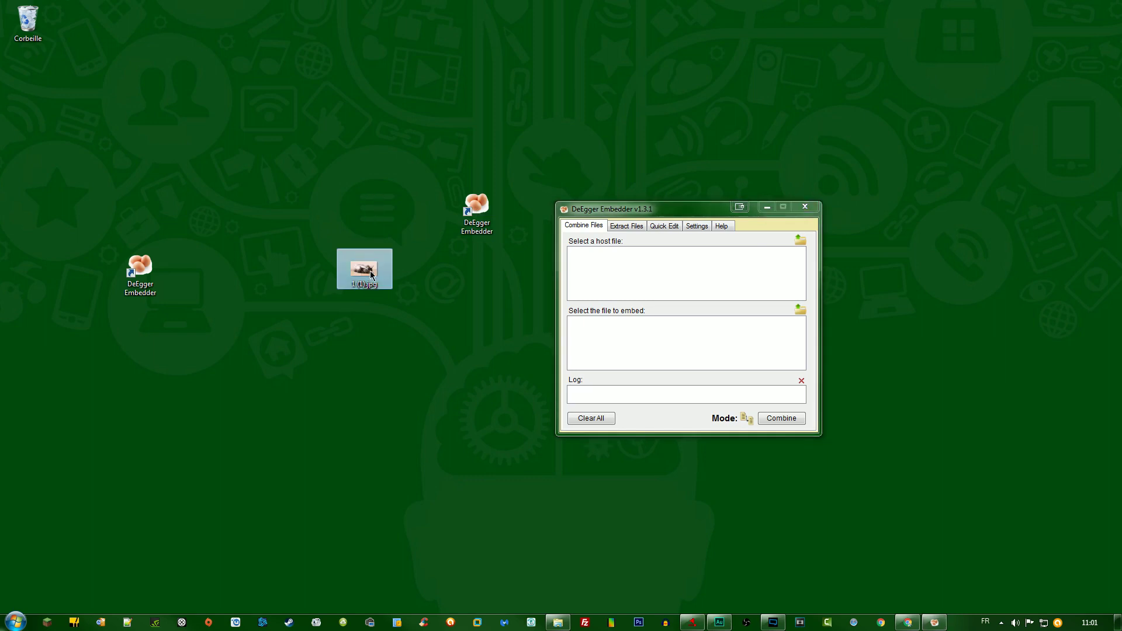
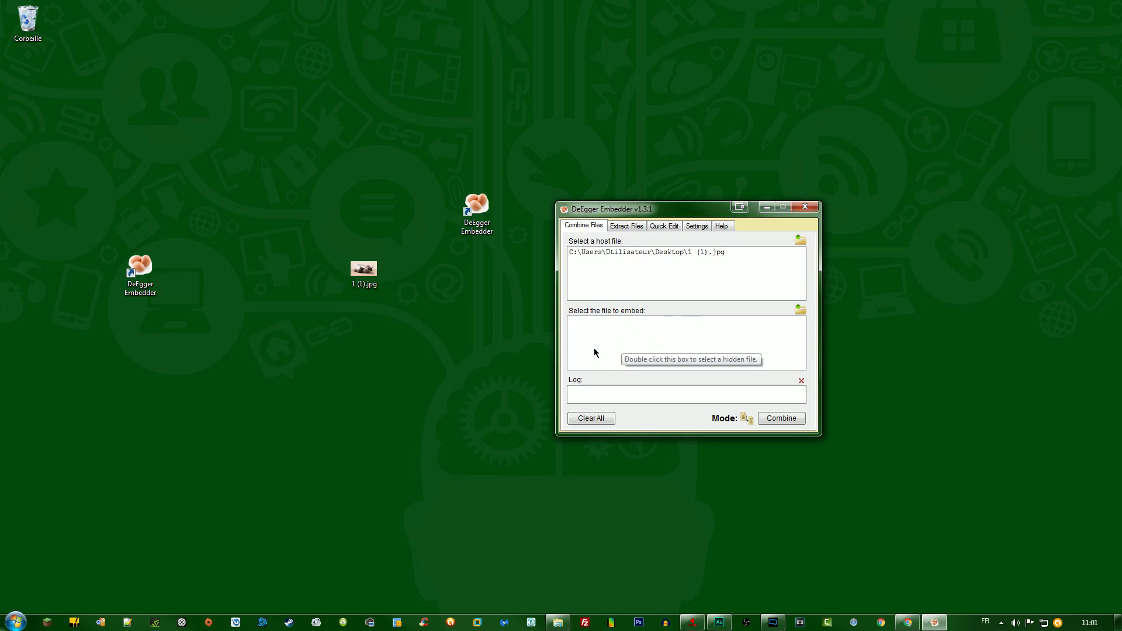
{"action": "left_click", "coordinate": [476, 210]}
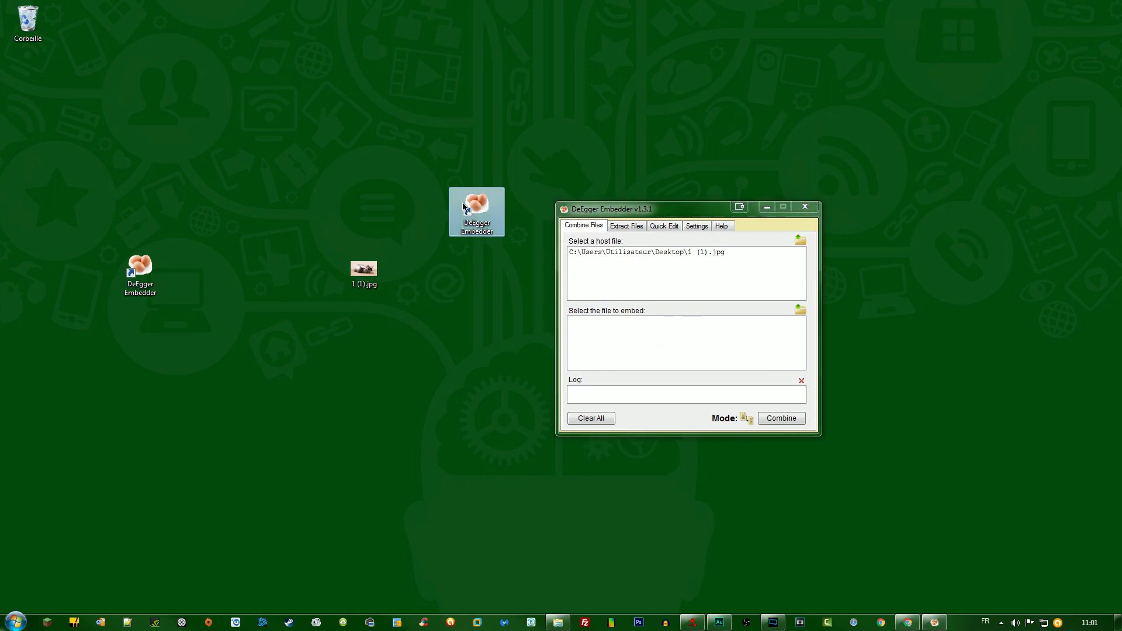
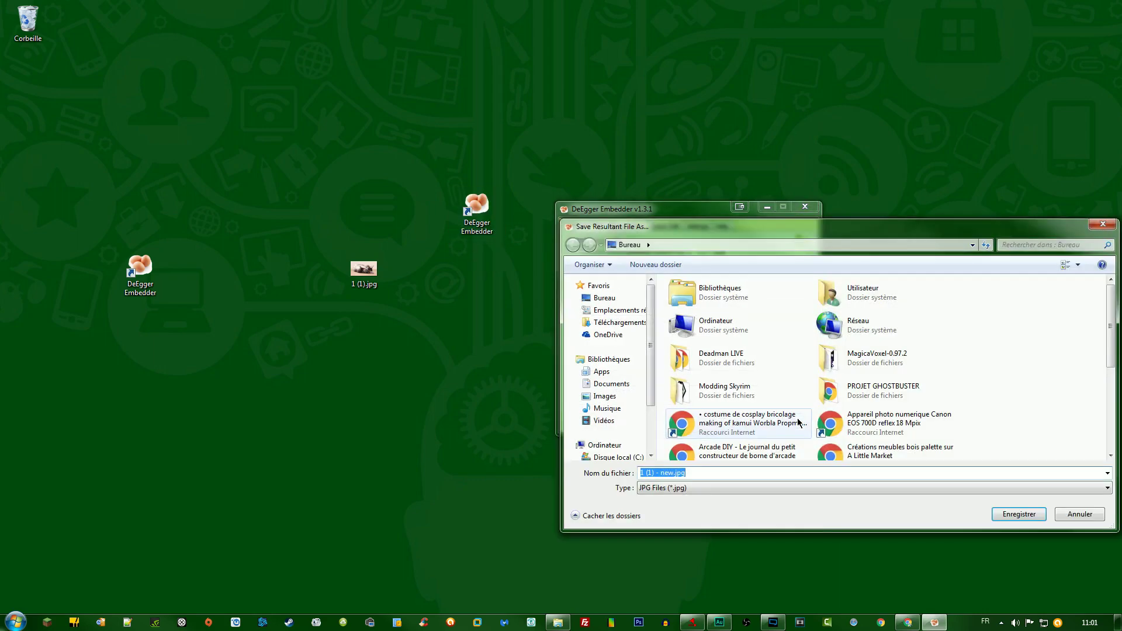
- Combine the two files into 1 (1) - new.jpg on the desktop (Bureau), and place the result beside 1 (1).jpg
{"action": "left_click_drag", "start_coordinate": [677, 236], "coordinate": [486, 239]}
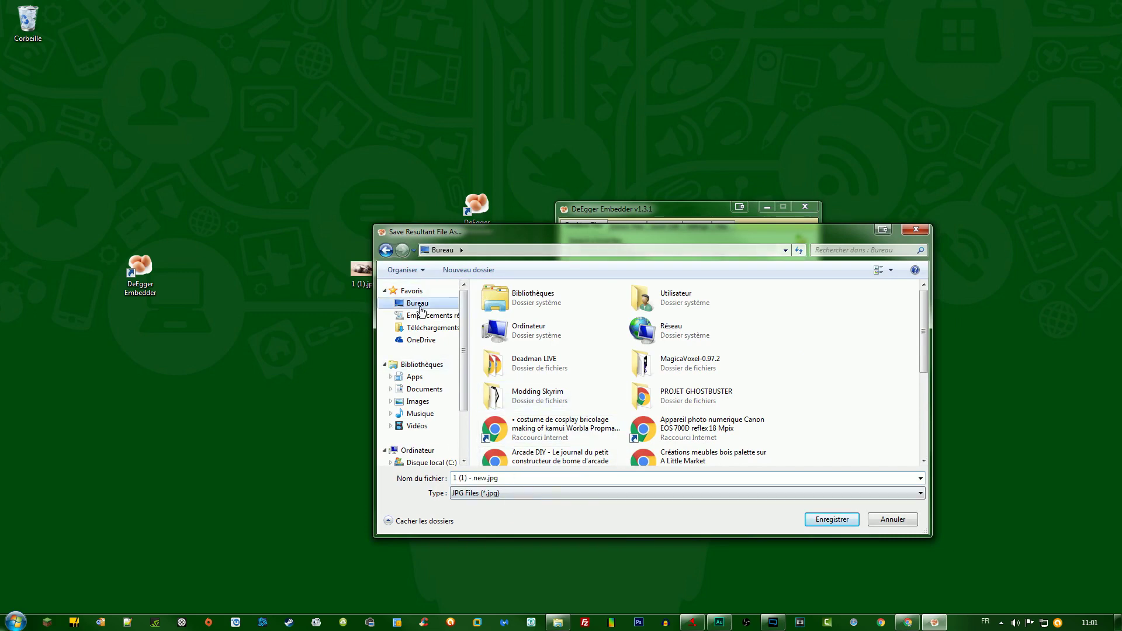
{"action": "left_click", "coordinate": [851, 520]}
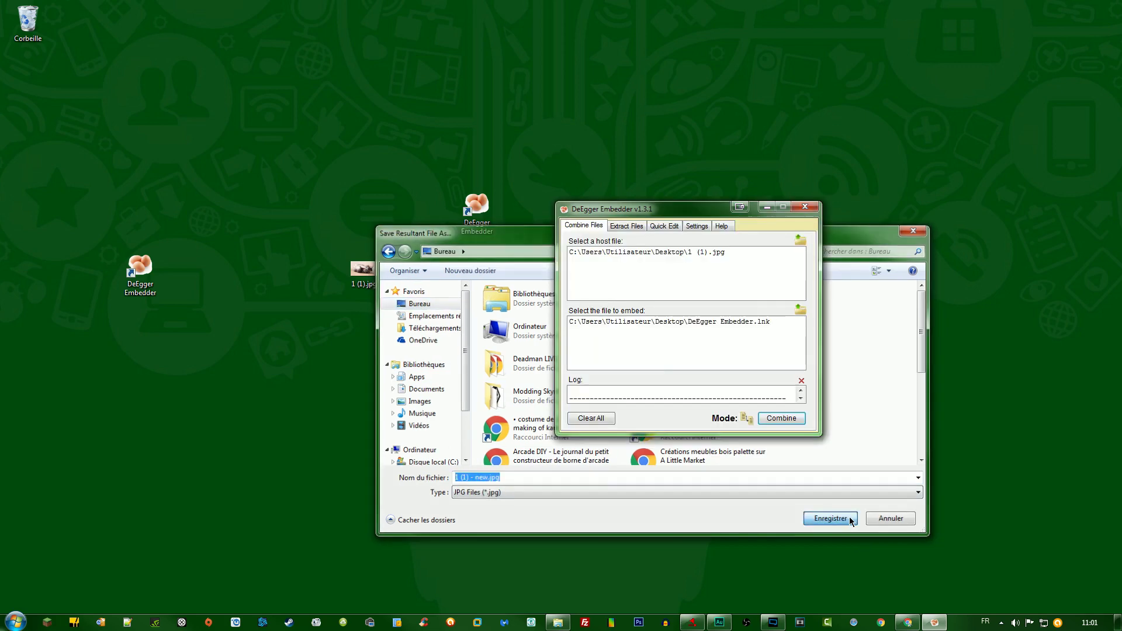
{"action": "left_click", "coordinate": [851, 520]}
{"action": "left_click_drag", "start_coordinate": [10, 88], "coordinate": [436, 341]}
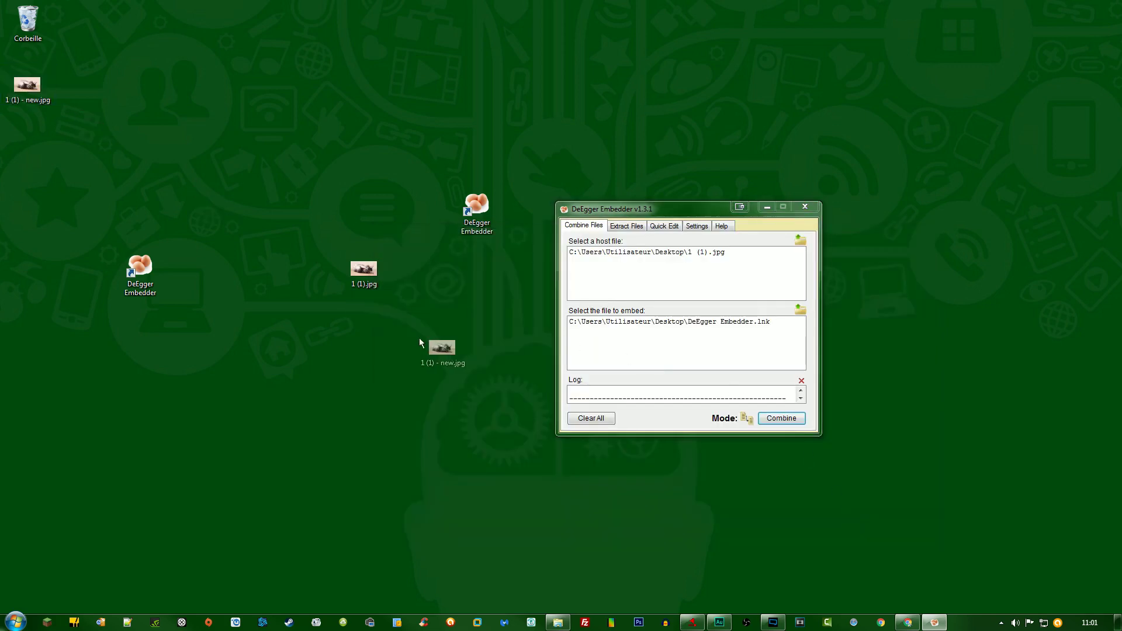
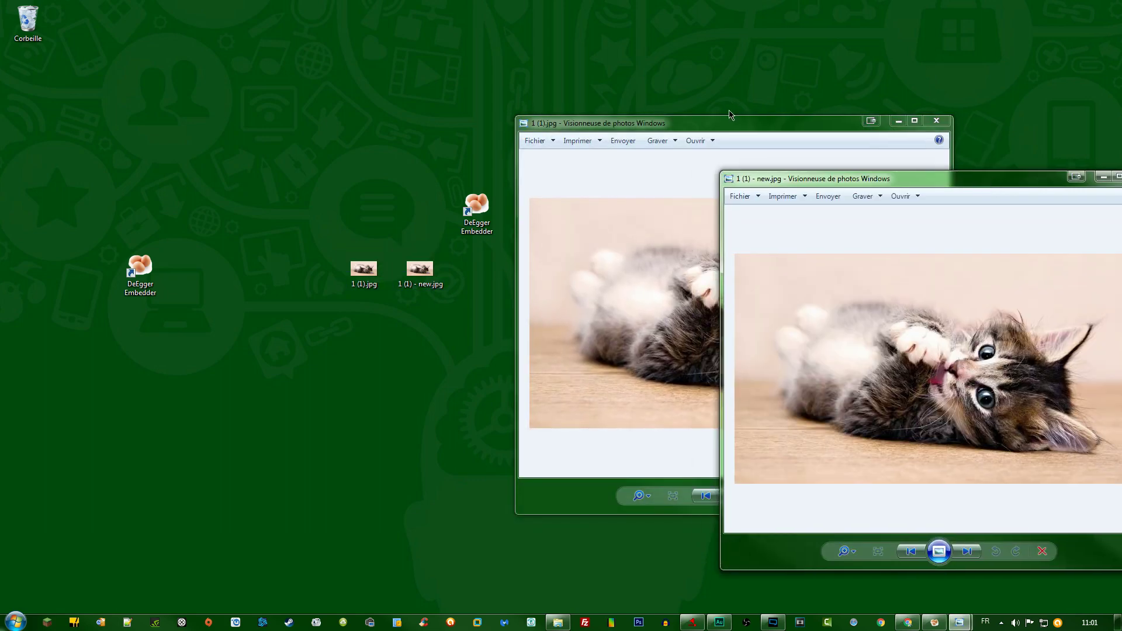
- Compare 1 (1).jpg and 1 (1) - new.jpg side by side in the photo viewer, and reopen the new image
{"action": "left_click_drag", "start_coordinate": [728, 120], "coordinate": [607, 142]}
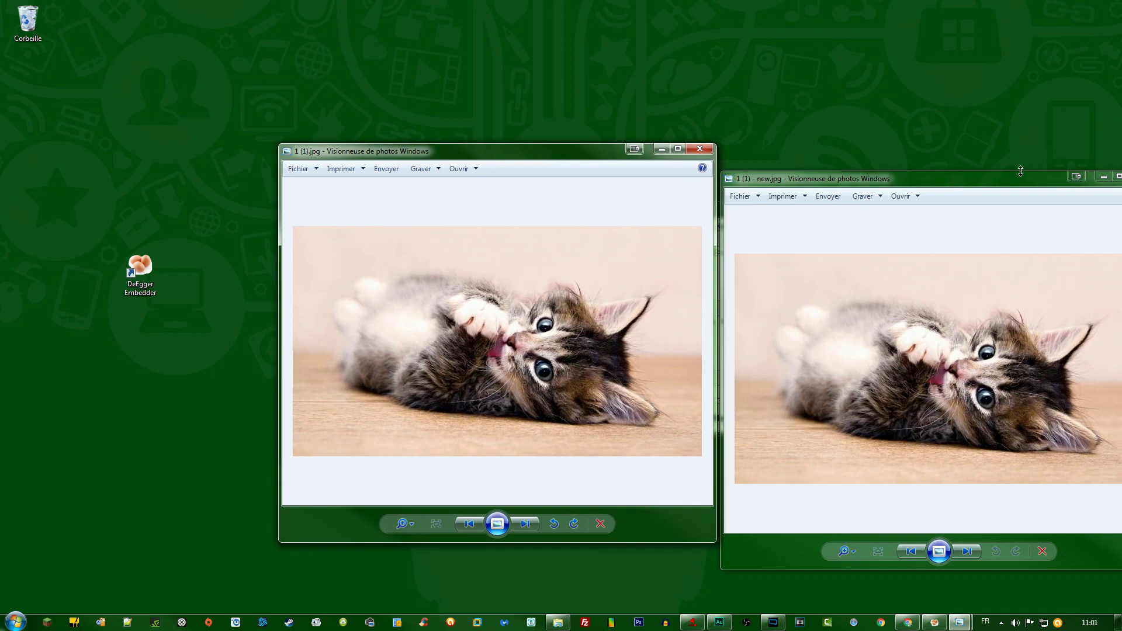
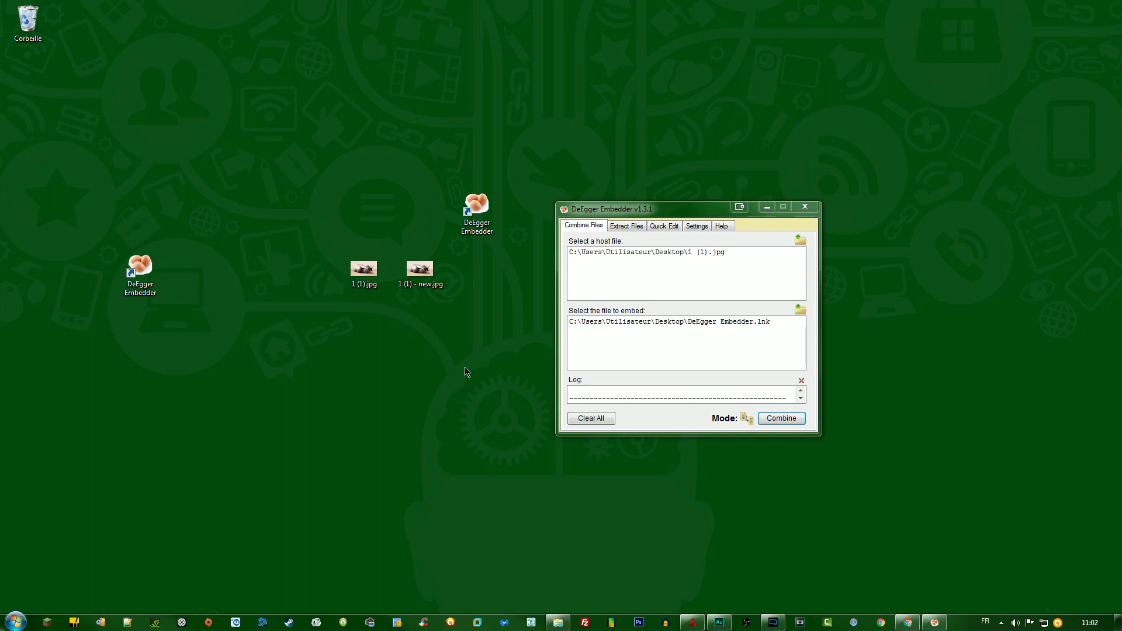
{"action": "double_click", "coordinate": [416, 269]}
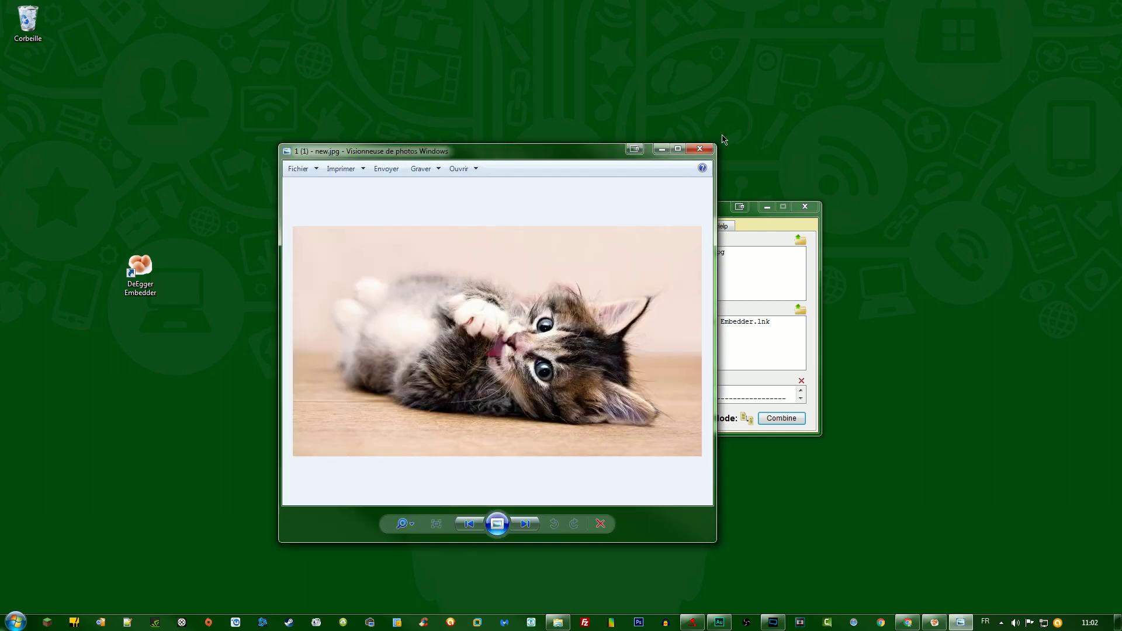
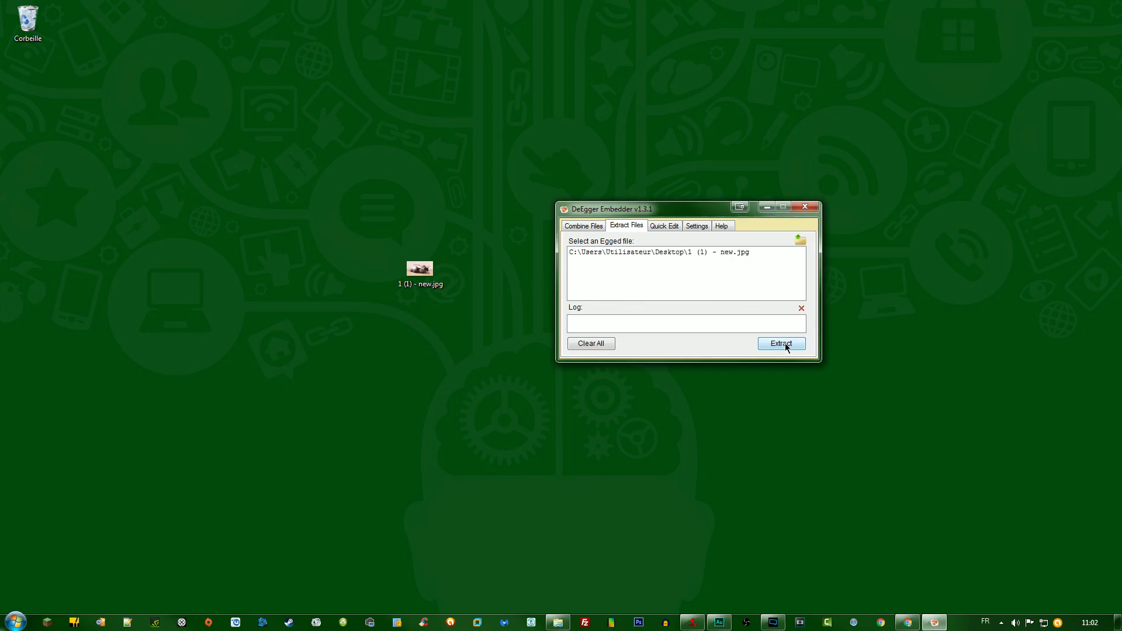
- Extract the hidden shortcut from 1 (1) - new.jpg, save it to the desktop, and place it above the image
{"action": "left_click", "coordinate": [781, 343]}
{"action": "left_click", "coordinate": [420, 303]}
{"action": "left_click", "coordinate": [846, 524]}
{"action": "left_click_drag", "start_coordinate": [34, 82], "coordinate": [441, 120]}
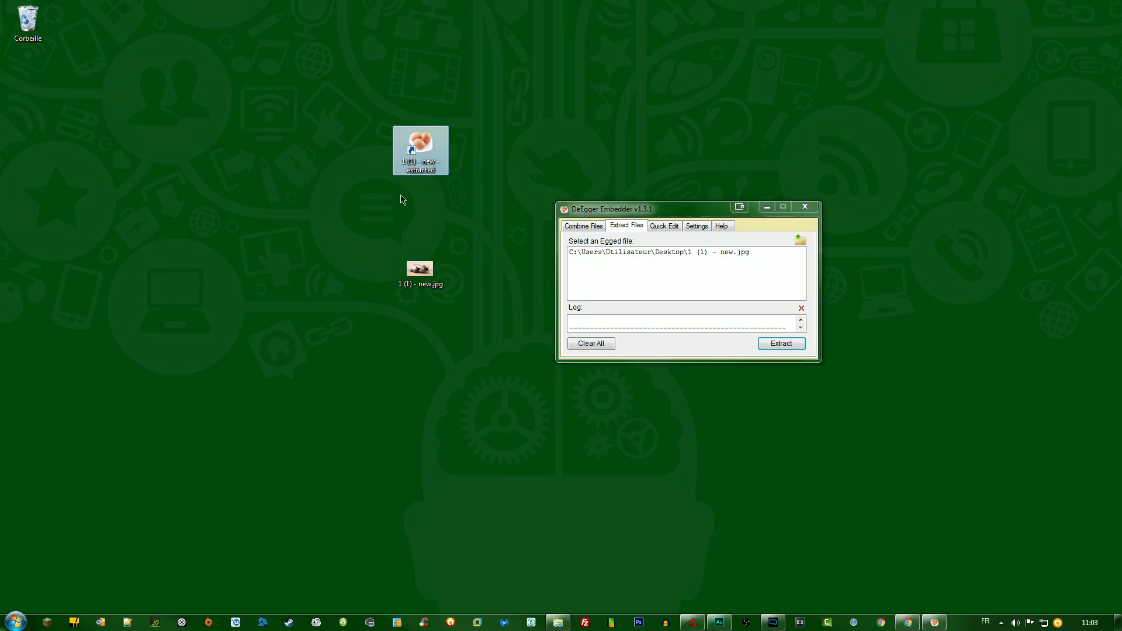
{"action": "left_click", "coordinate": [429, 270]}
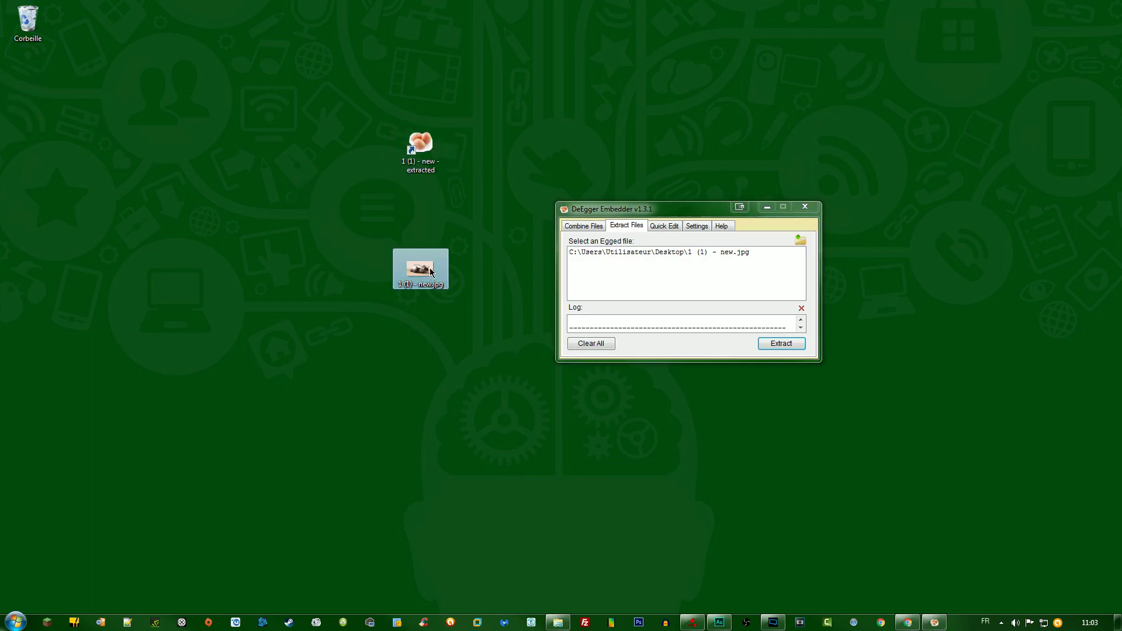
{"action": "left_click", "coordinate": [417, 144]}
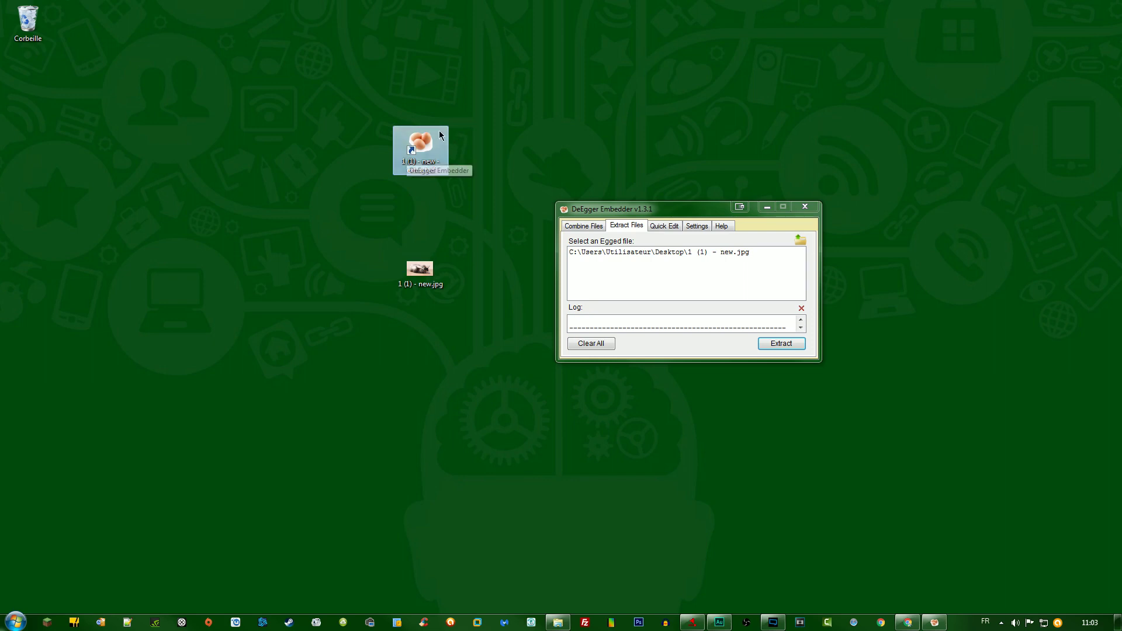
{"action": "left_click", "coordinate": [210, 252]}
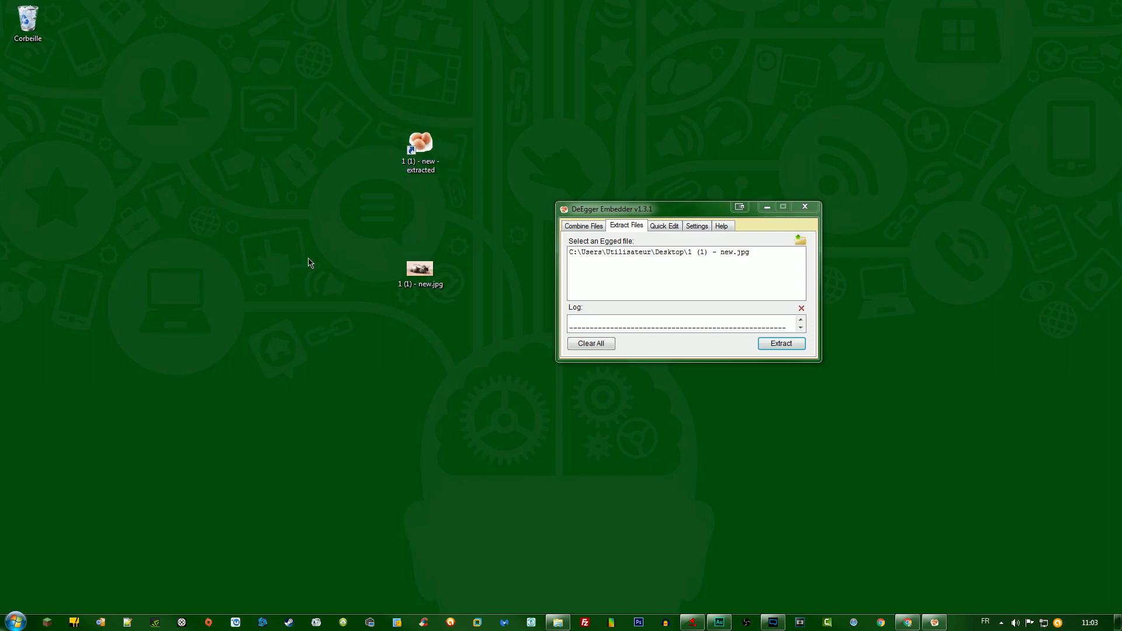
- Move the DeEgger Embedder window nearer the extracted files and switch back to Chrome
{"action": "left_click_drag", "start_coordinate": [657, 212], "coordinate": [585, 232]}
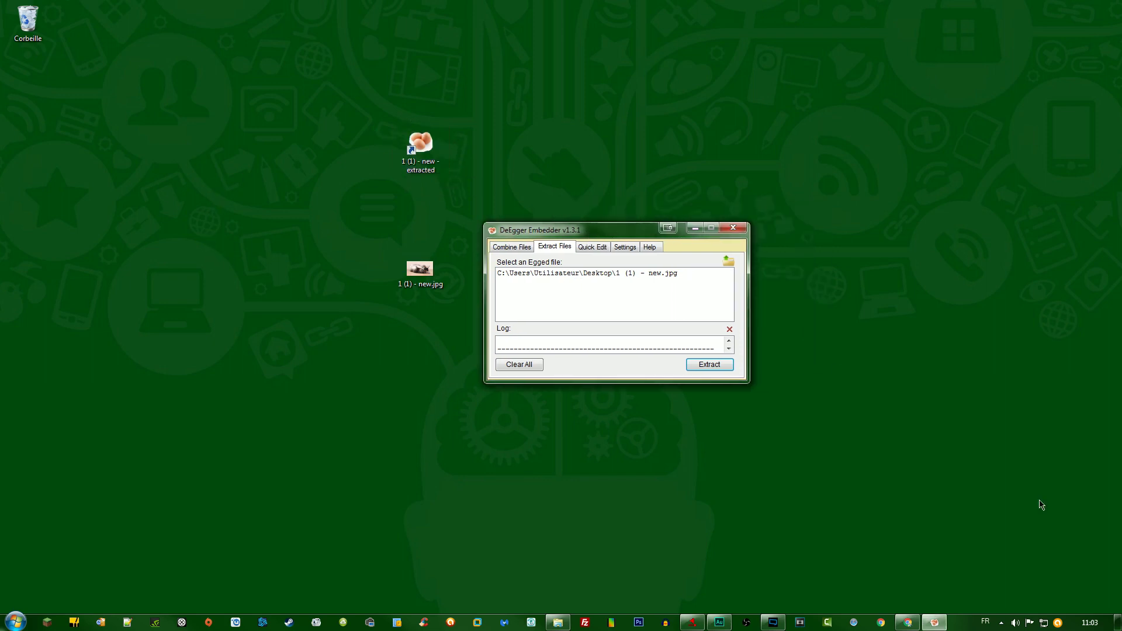
{"action": "left_click", "coordinate": [910, 622]}
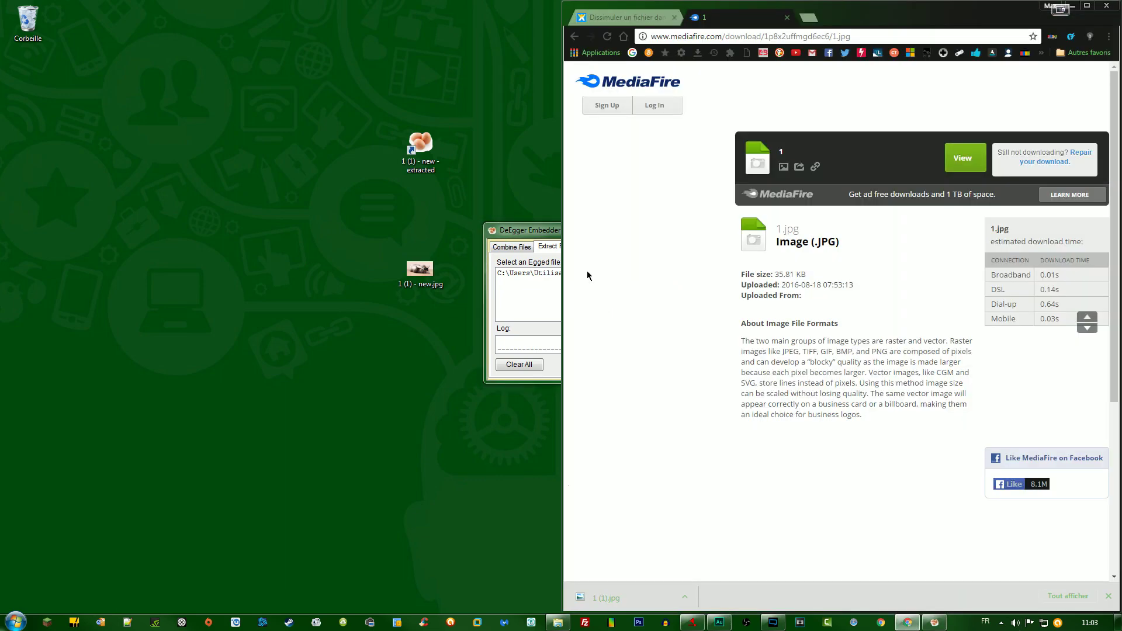
- Review the article "Dissimuler un fichier dans une image" down to its download links, return to its beginning, and minimize the browser
{"action": "left_click", "coordinate": [637, 22]}
{"action": "scroll", "coordinate": [716, 290], "scroll_direction": "down", "scroll_amount": 3}
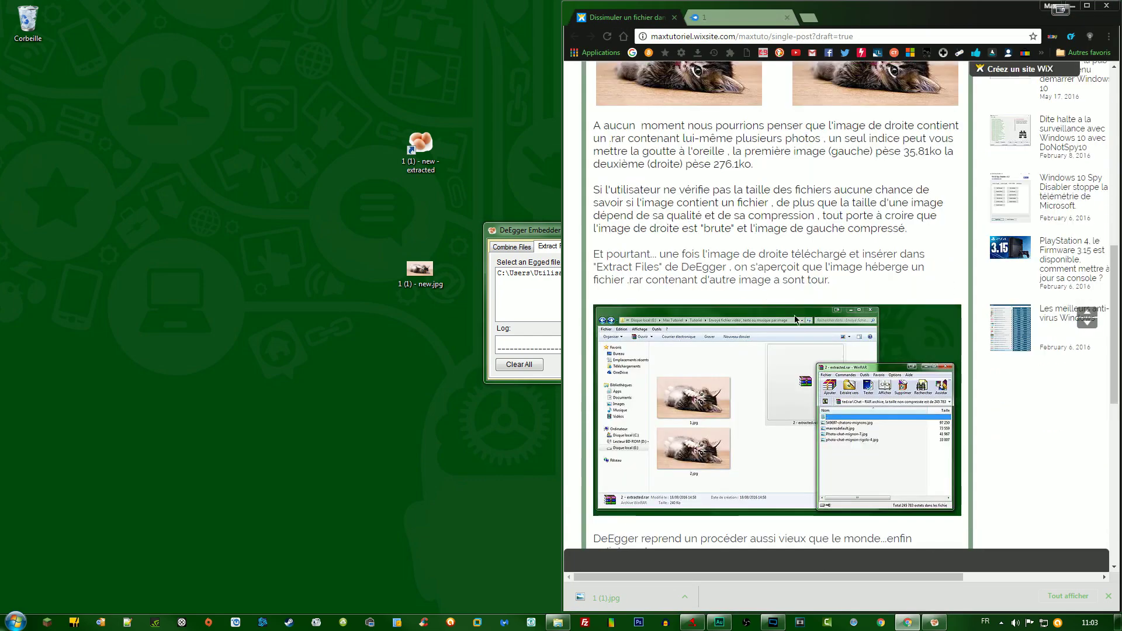
{"action": "scroll", "coordinate": [795, 274], "scroll_direction": "down", "scroll_amount": 3}
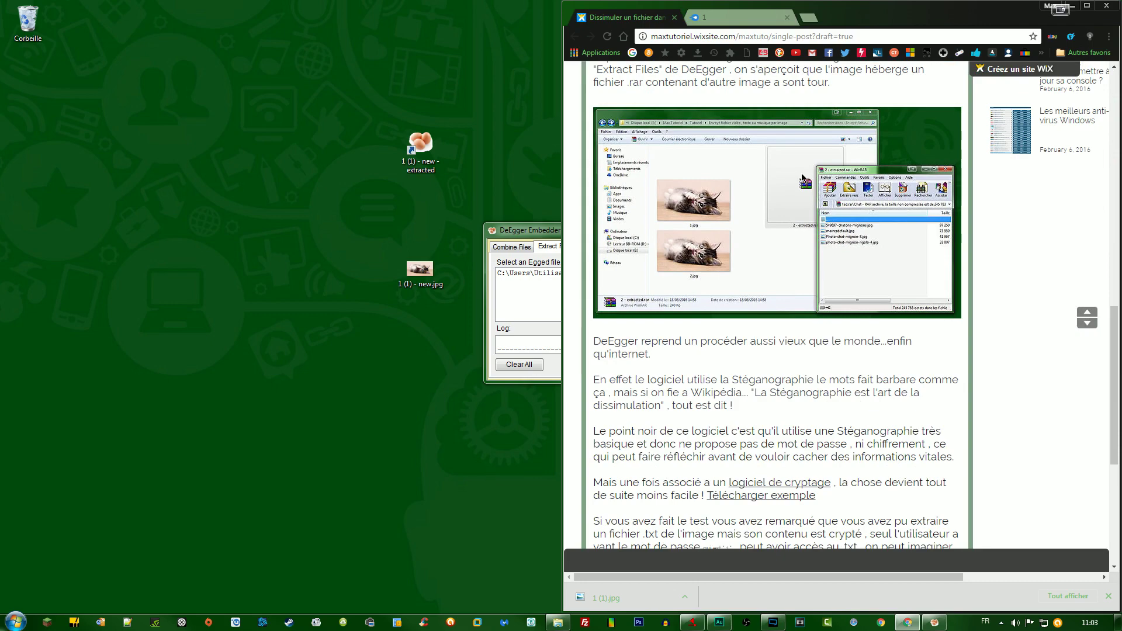
{"action": "scroll", "coordinate": [828, 184], "scroll_direction": "down", "scroll_amount": 3}
{"action": "scroll", "coordinate": [812, 421], "scroll_direction": "up", "scroll_amount": 1}
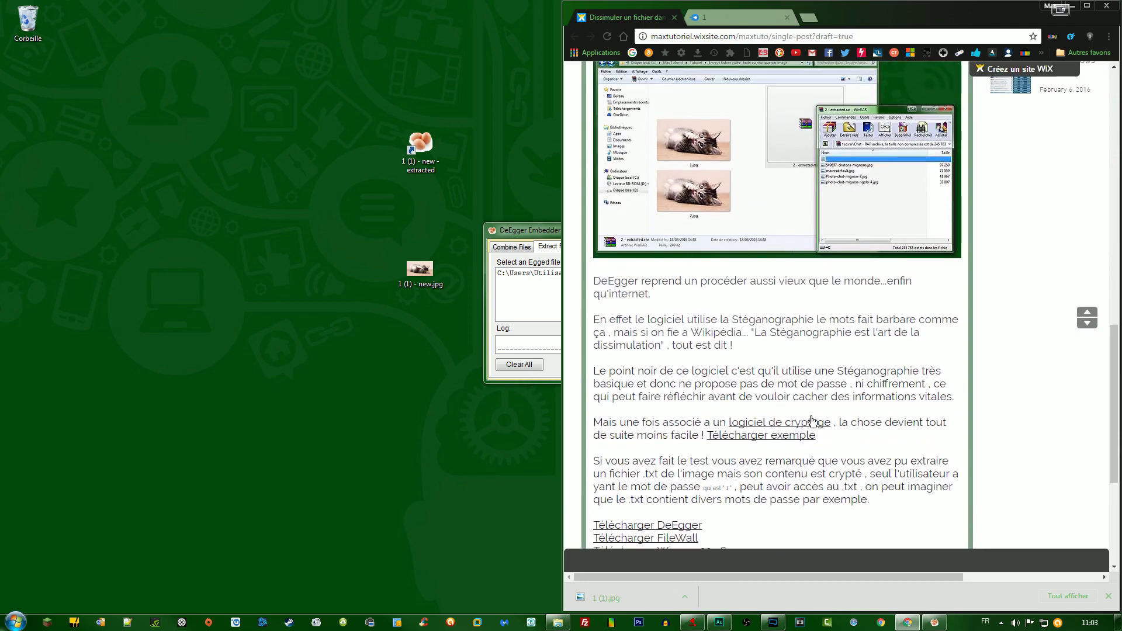
{"action": "scroll", "coordinate": [812, 421], "scroll_direction": "down", "scroll_amount": 3}
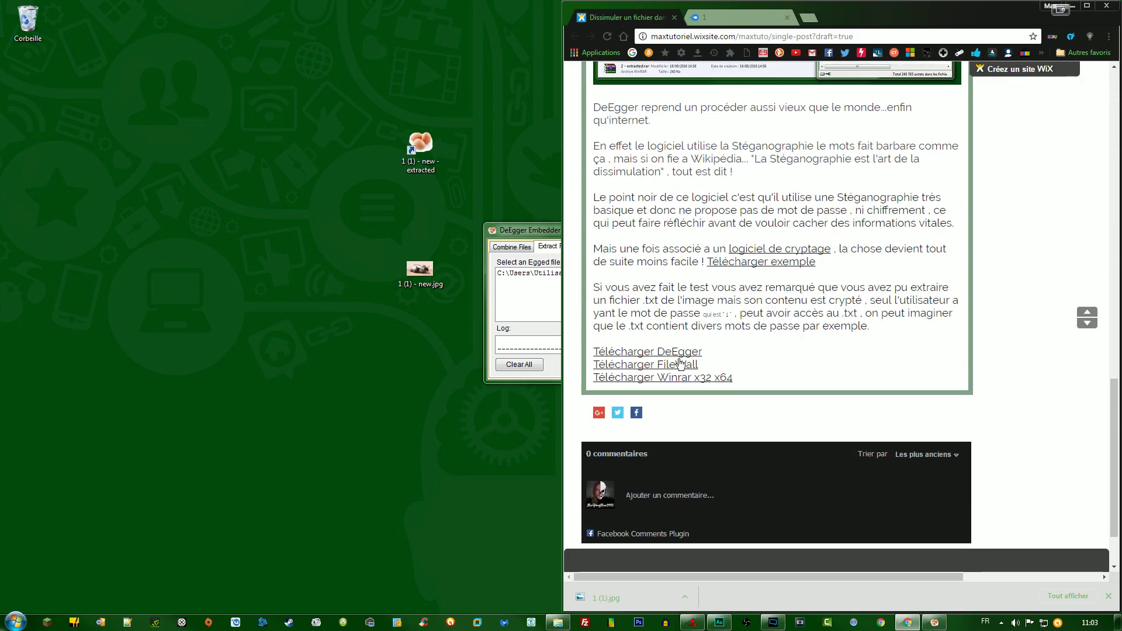
{"action": "scroll", "coordinate": [653, 401], "scroll_direction": "up", "scroll_amount": 15}
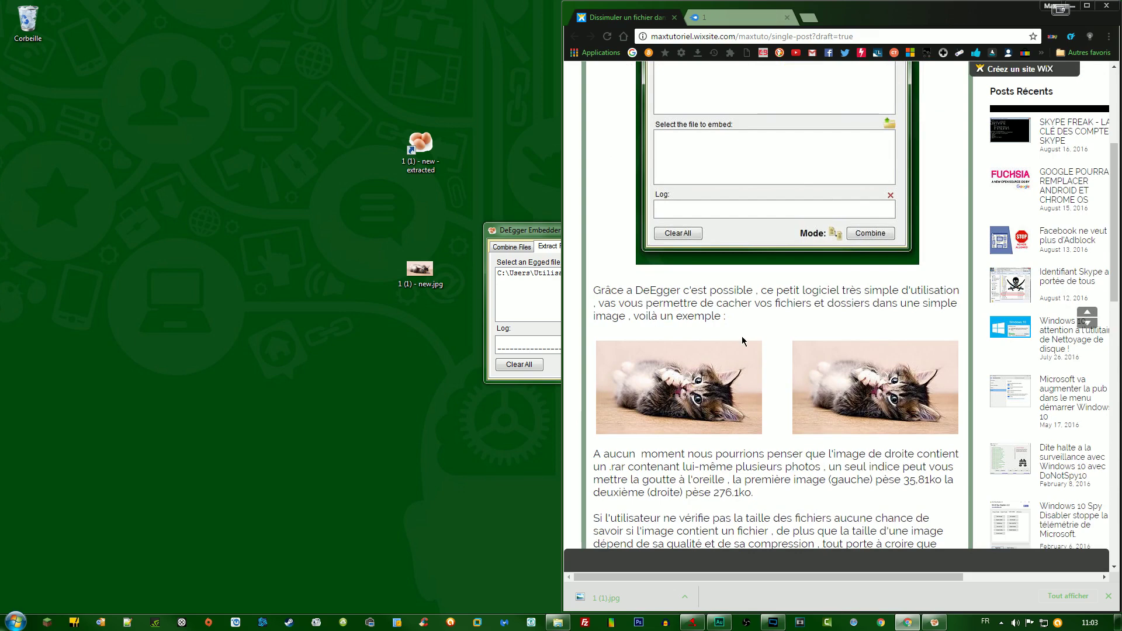
{"action": "scroll", "coordinate": [742, 336], "scroll_direction": "up", "scroll_amount": 4}
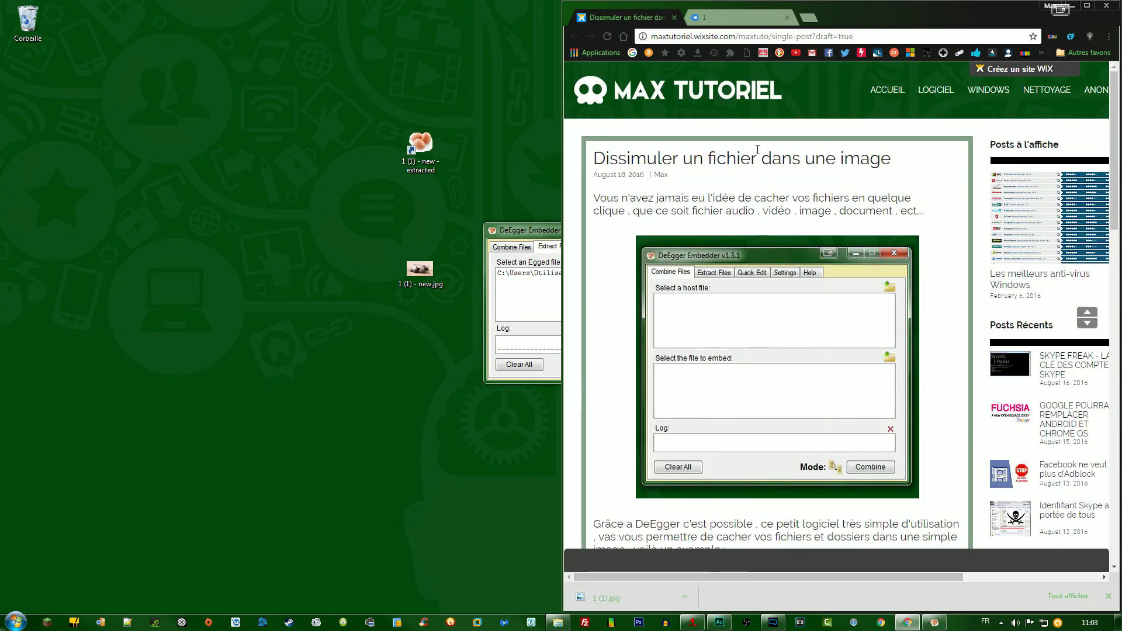
{"action": "left_click", "coordinate": [1072, 6]}
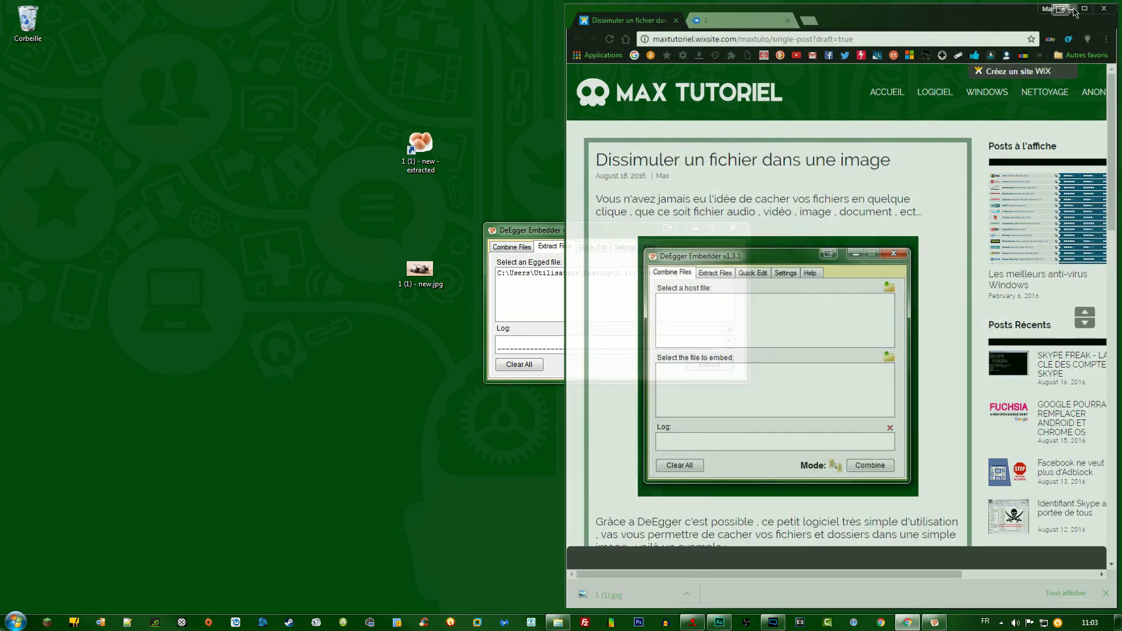
{"action": "left_click_drag", "start_coordinate": [572, 171], "coordinate": [571, 173]}
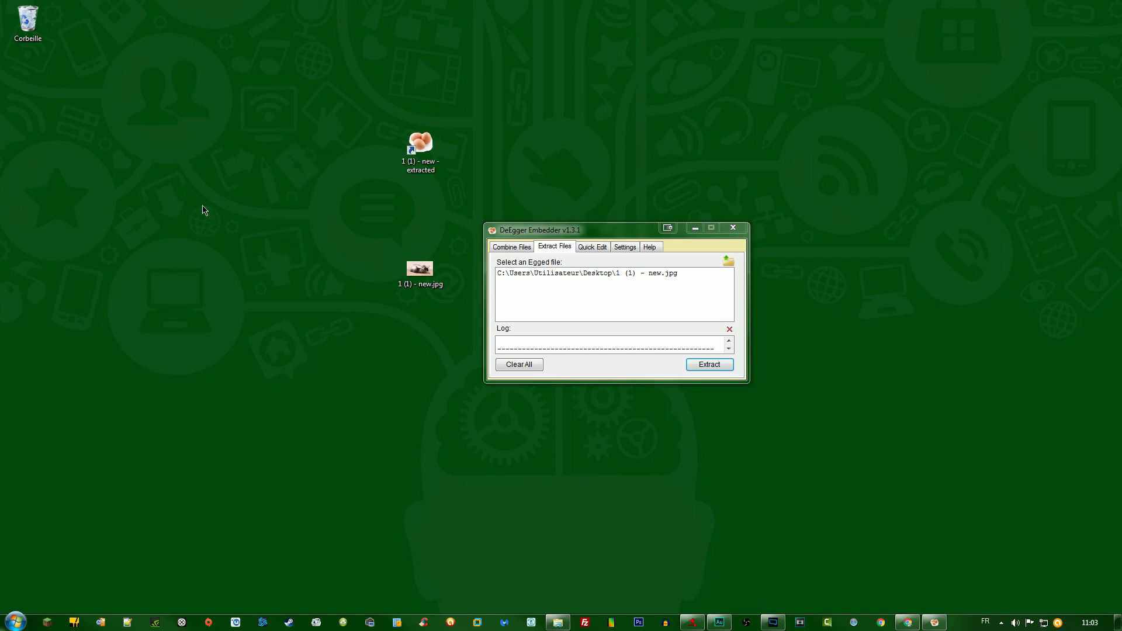
{"action": "left_click_drag", "start_coordinate": [203, 208], "coordinate": [225, 273]}
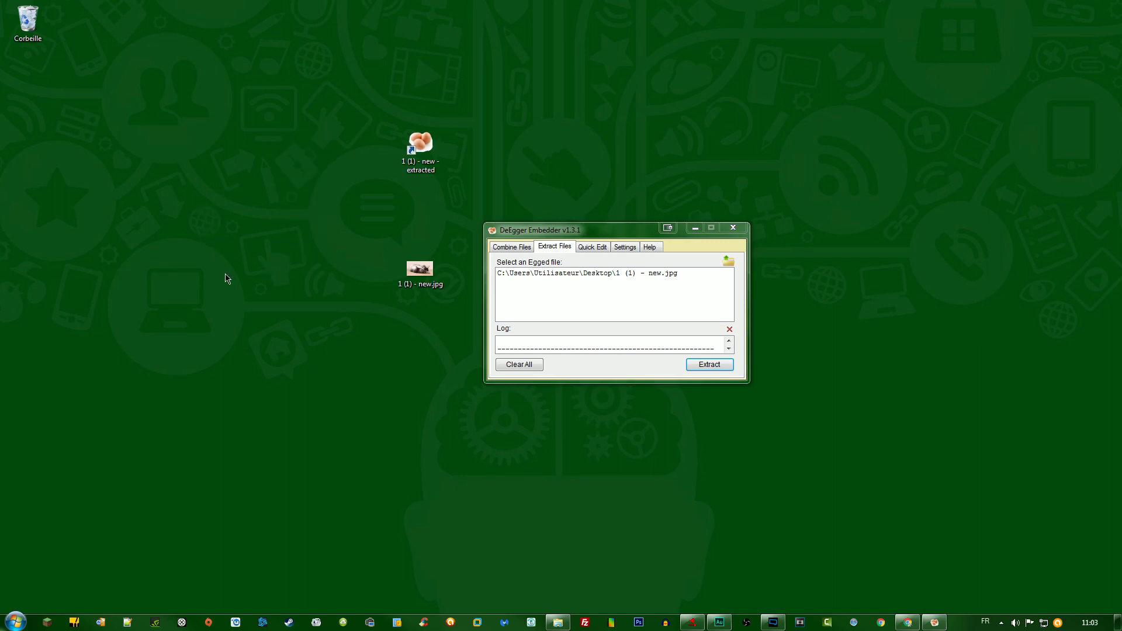